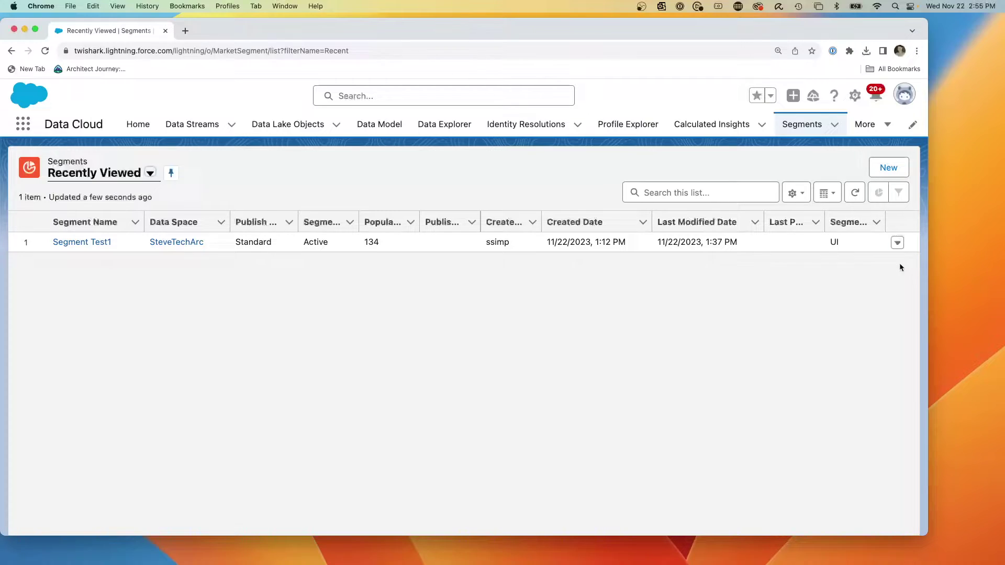
Step: Create a new segment in the SteveTechArc data space on Unified Individual RS01, named 'Test #2'
click(871, 173)
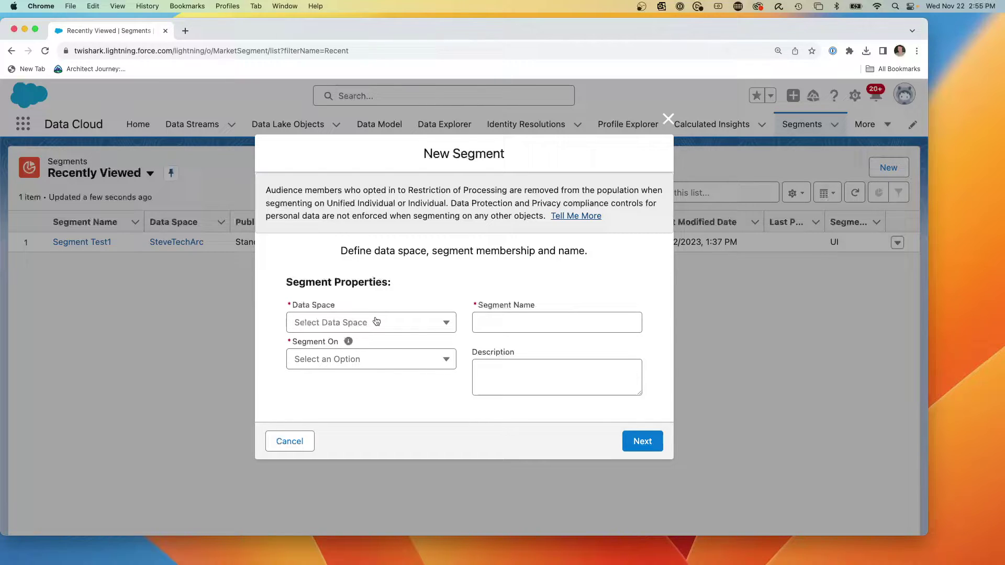
click(372, 322)
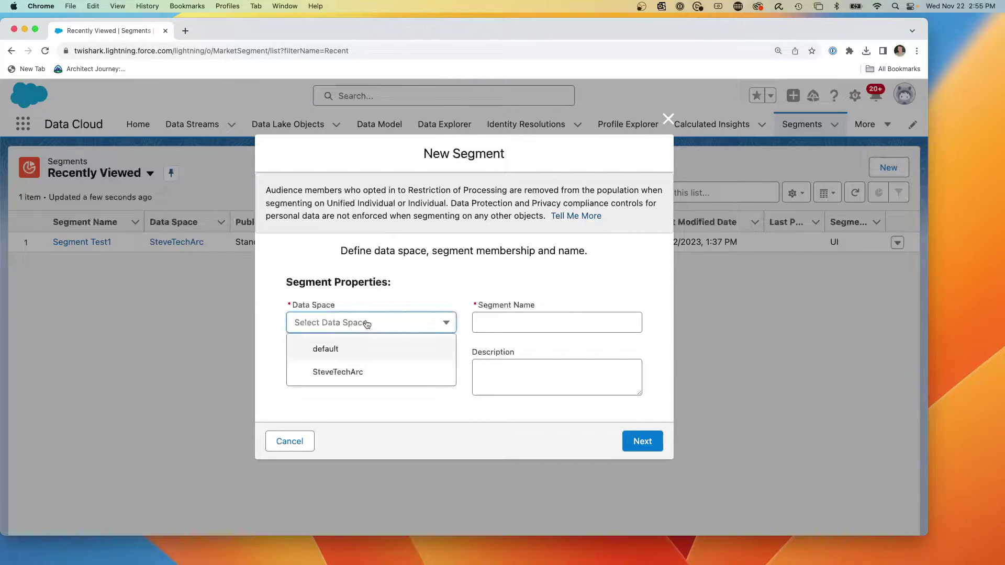
click(337, 371)
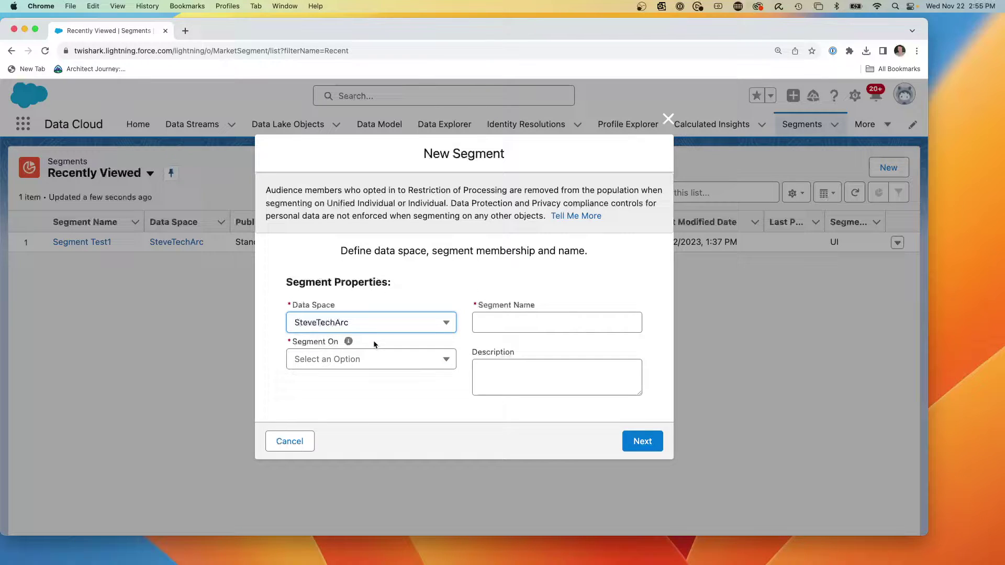
click(321, 360)
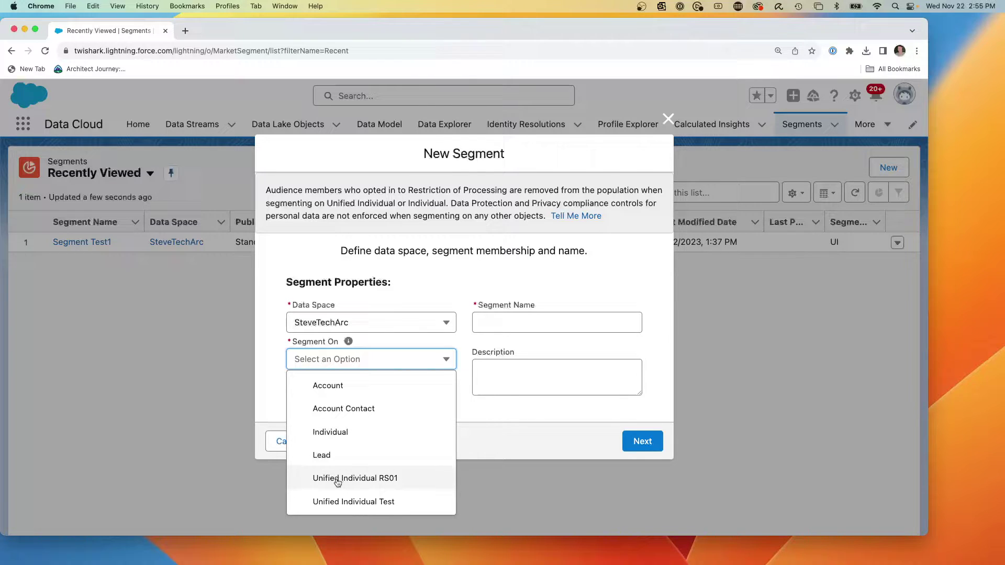
click(387, 483)
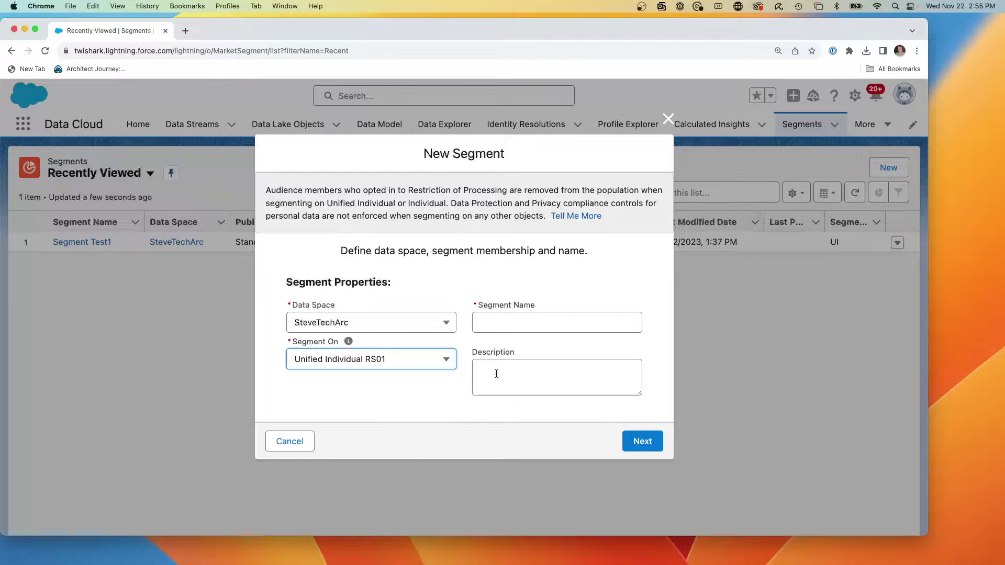
click(516, 327)
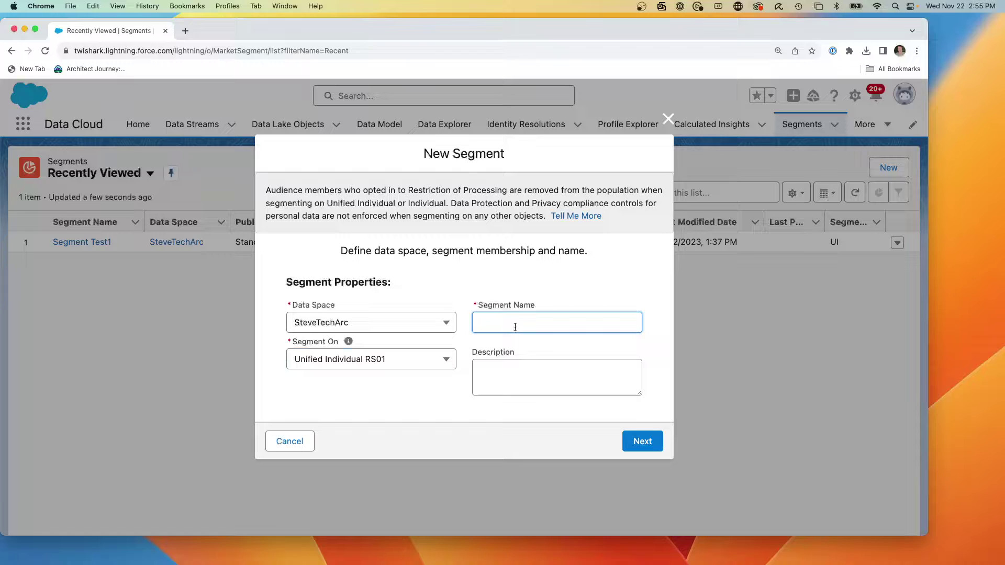
text(Test #2)
Step: Set the publish type to Standard Publish and the publish schedule to Don't refresh
click(632, 441)
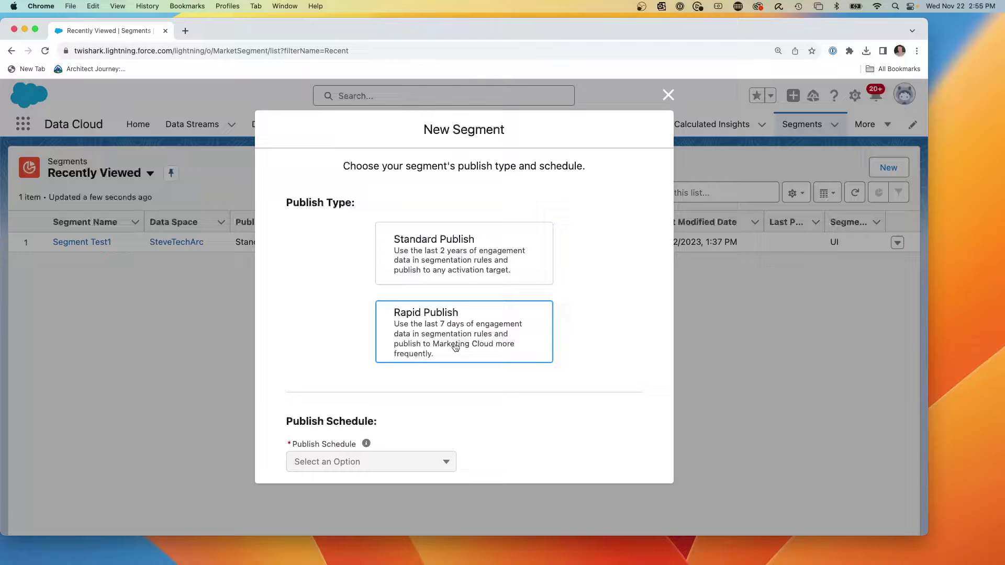
click(450, 260)
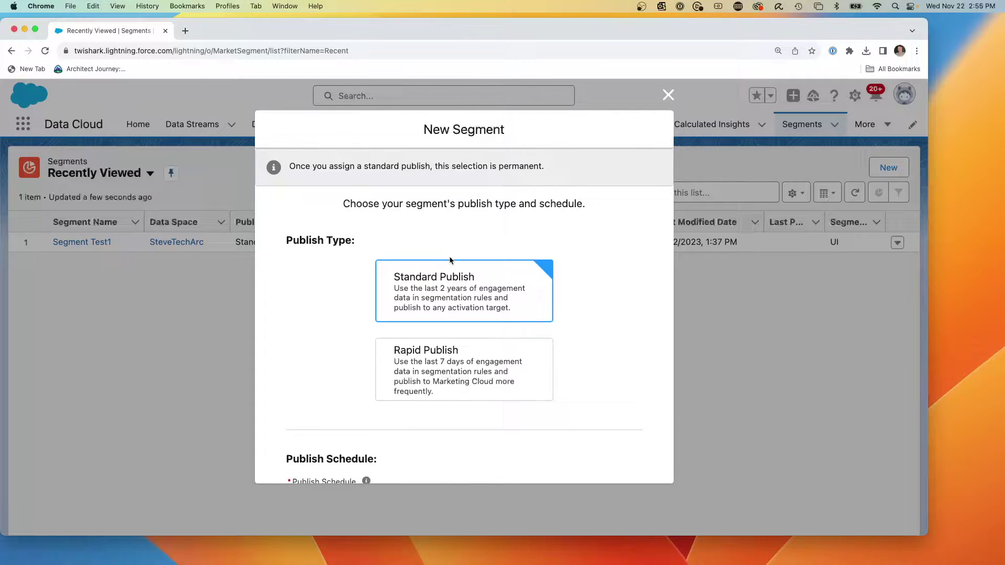
scroll(459, 293, down, 5)
click(326, 363)
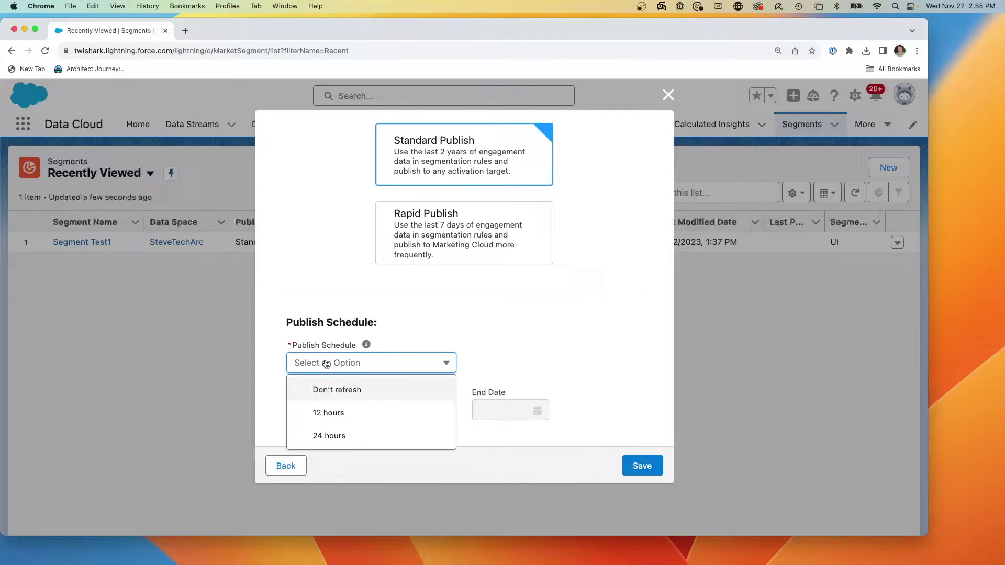
click(361, 391)
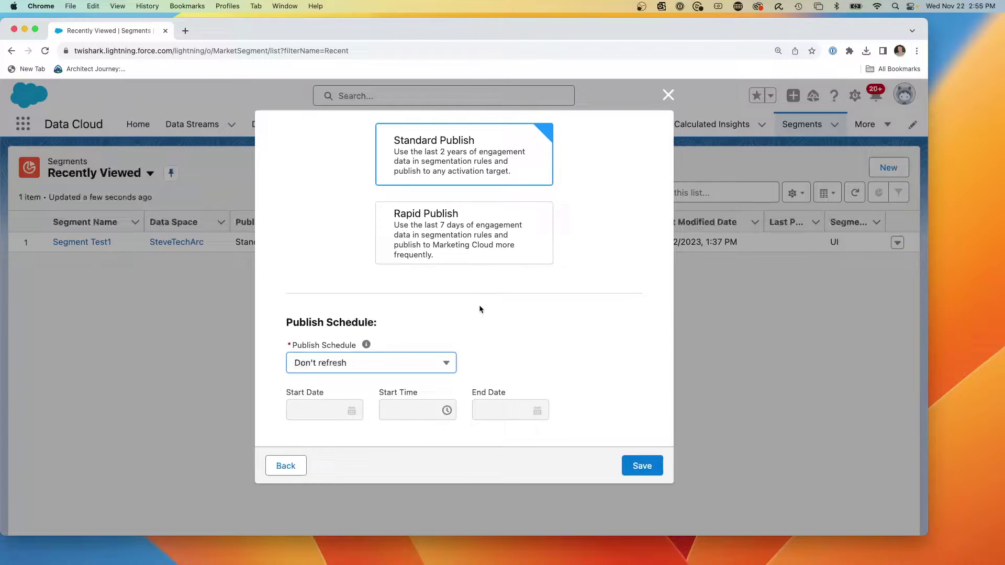
Step: Save the Test #2 segment settings and expand the Unified Individual RS01 attribute lists
click(633, 471)
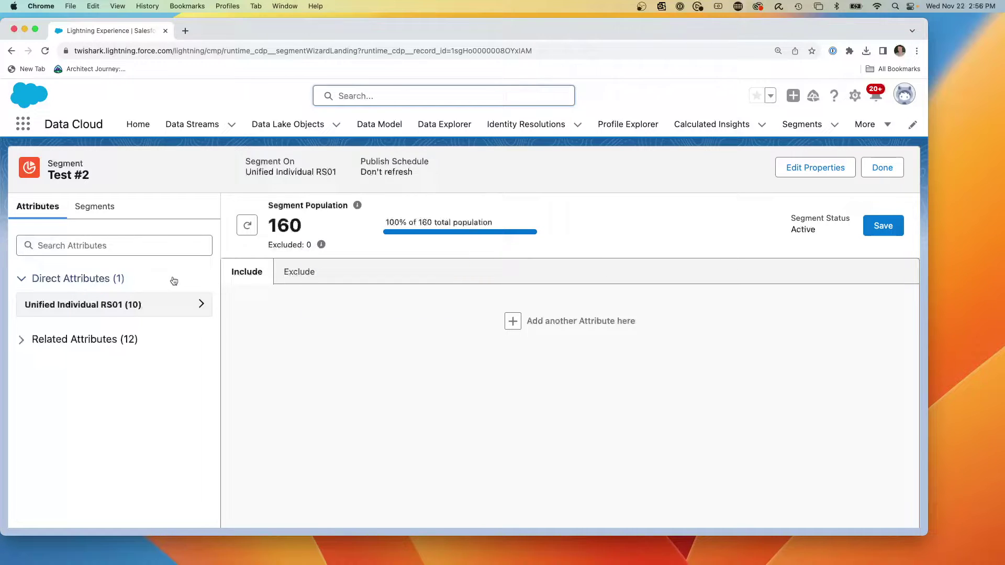
click(198, 308)
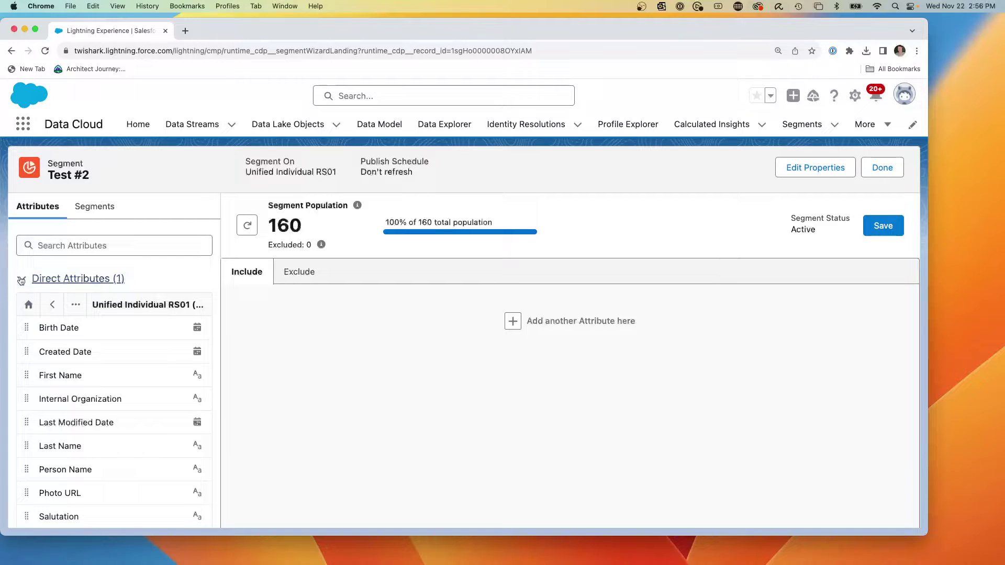
scroll(113, 280, down, 5)
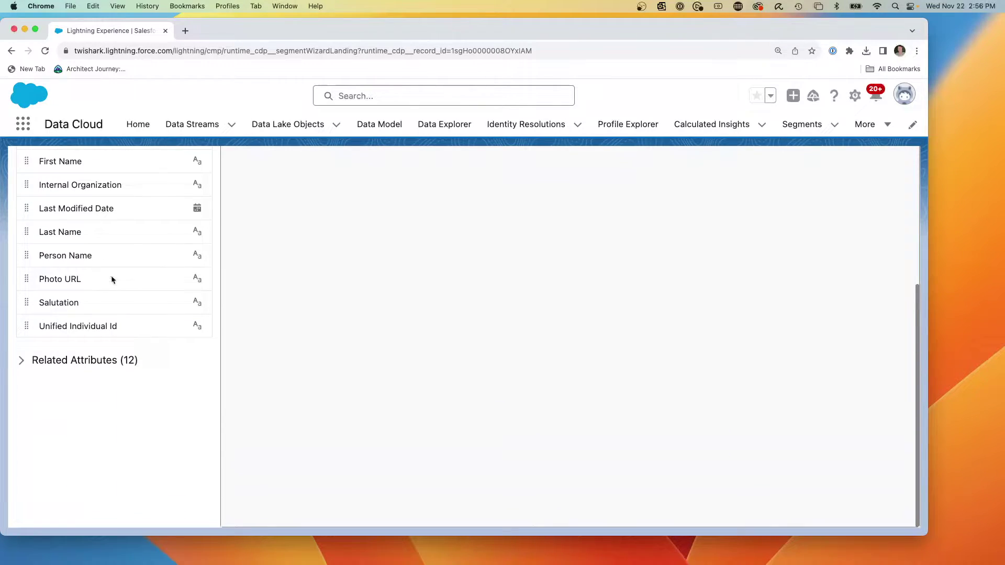
click(21, 362)
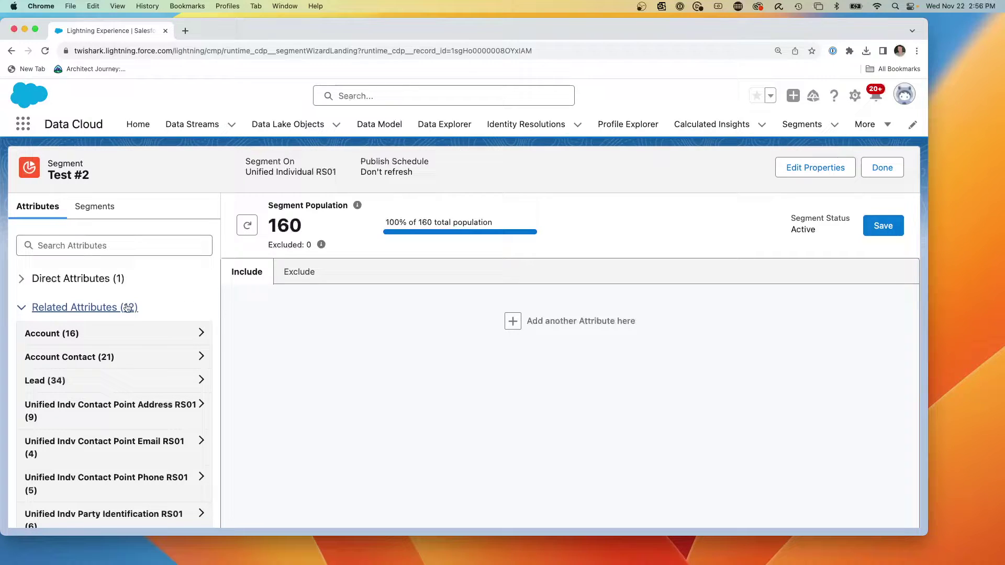
click(34, 280)
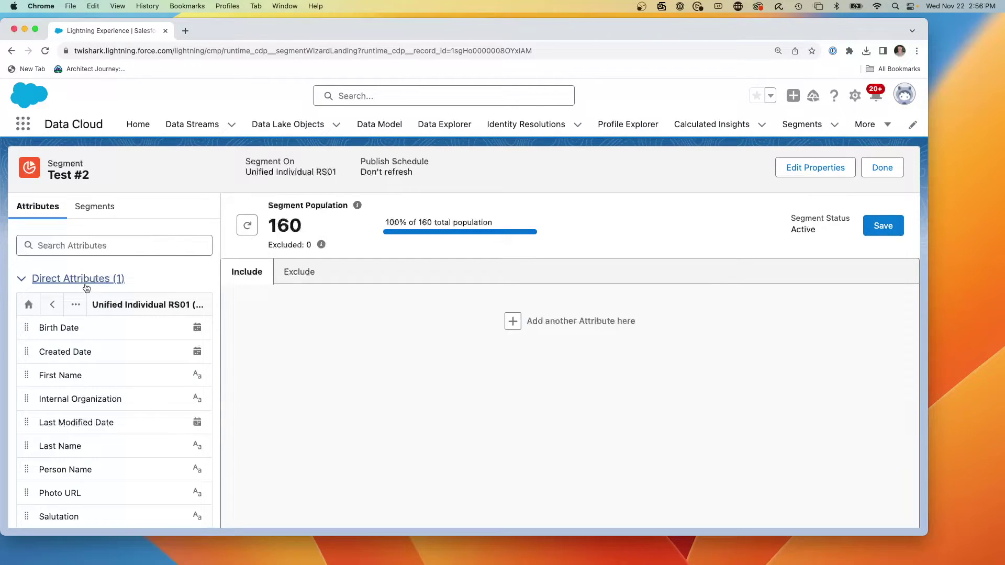
scroll(108, 309, down, 2)
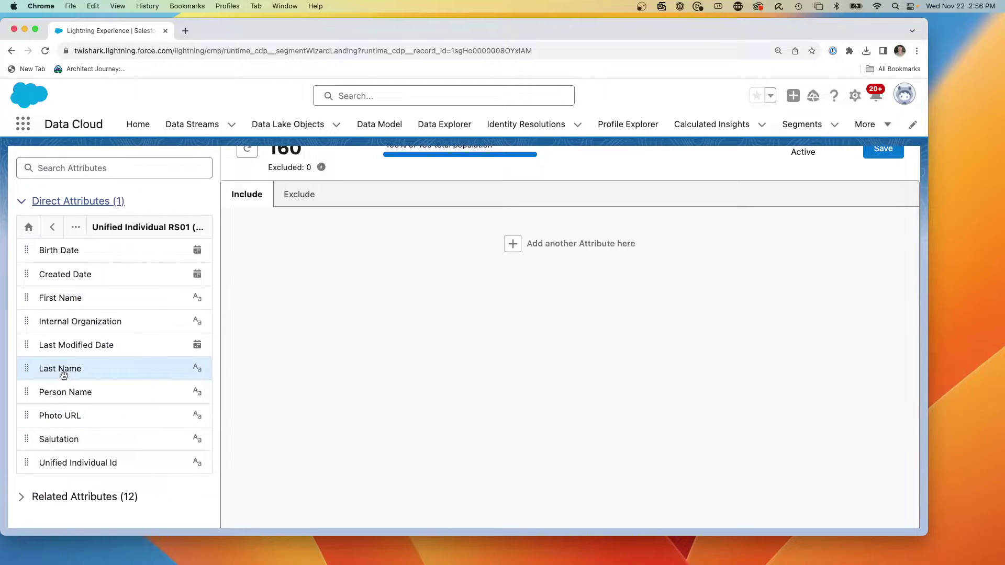
Step: Add an include rule: Last Name Is Not Equal To NLN
drag(61, 369, 471, 262)
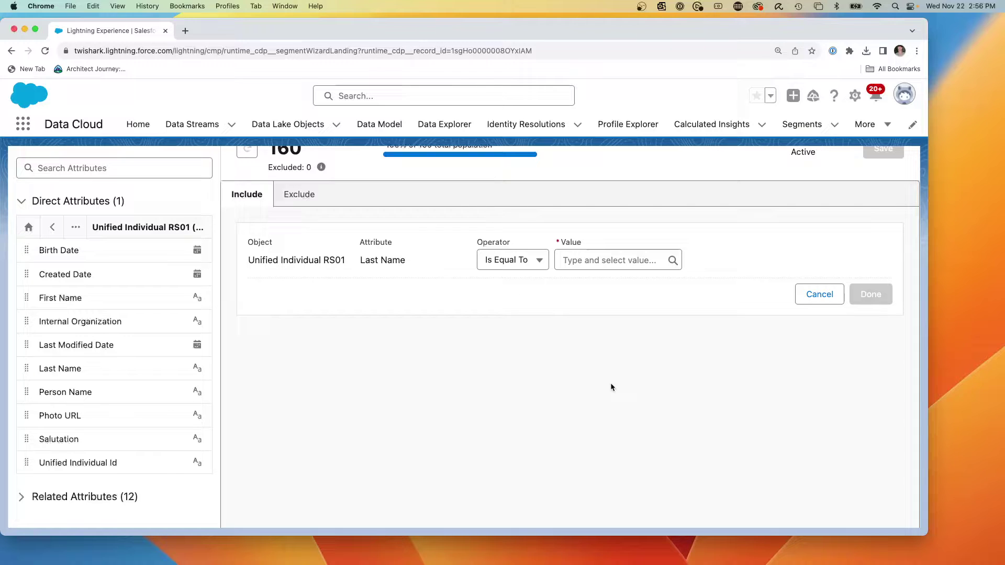
scroll(530, 327, up, 2)
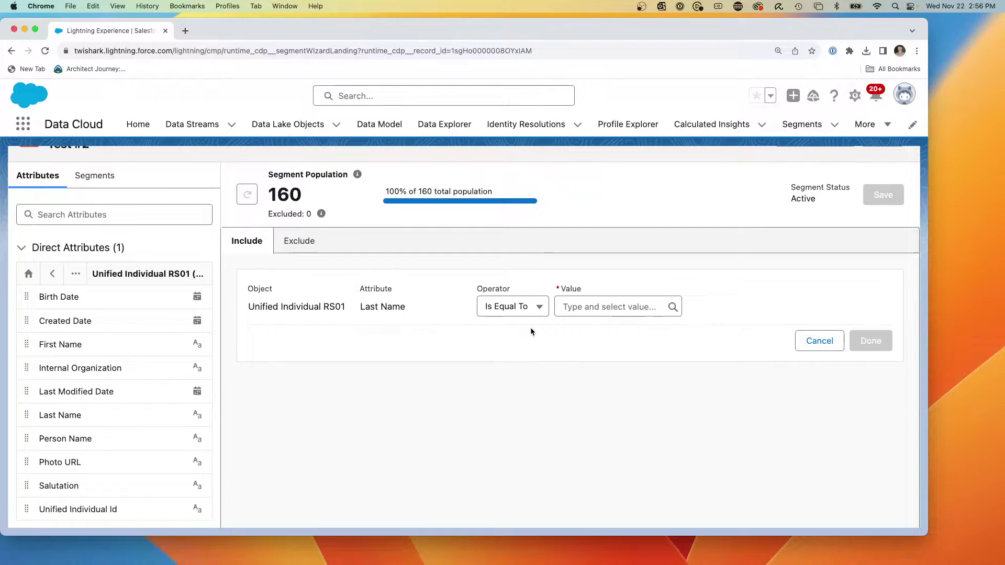
scroll(531, 331, up, 1)
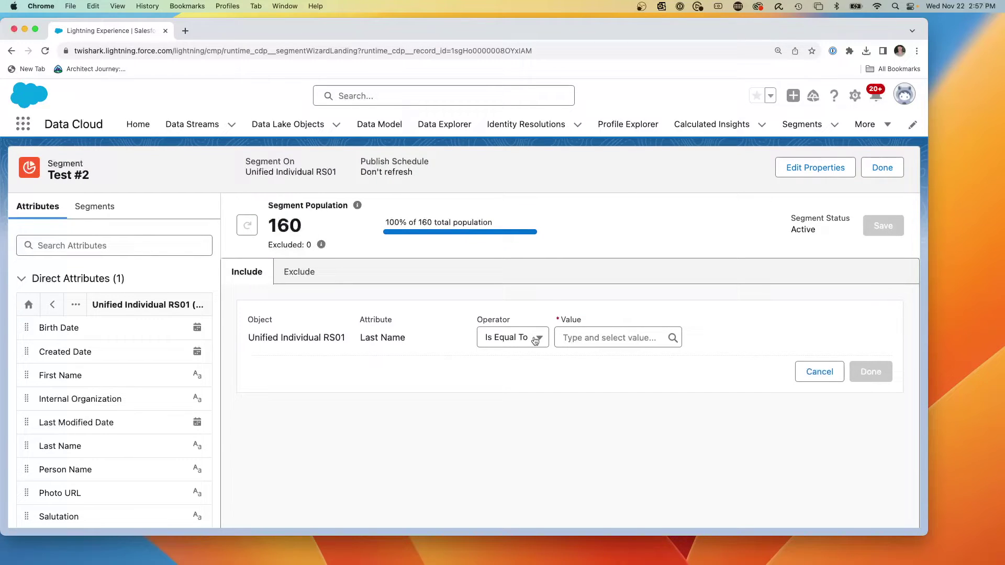
click(512, 340)
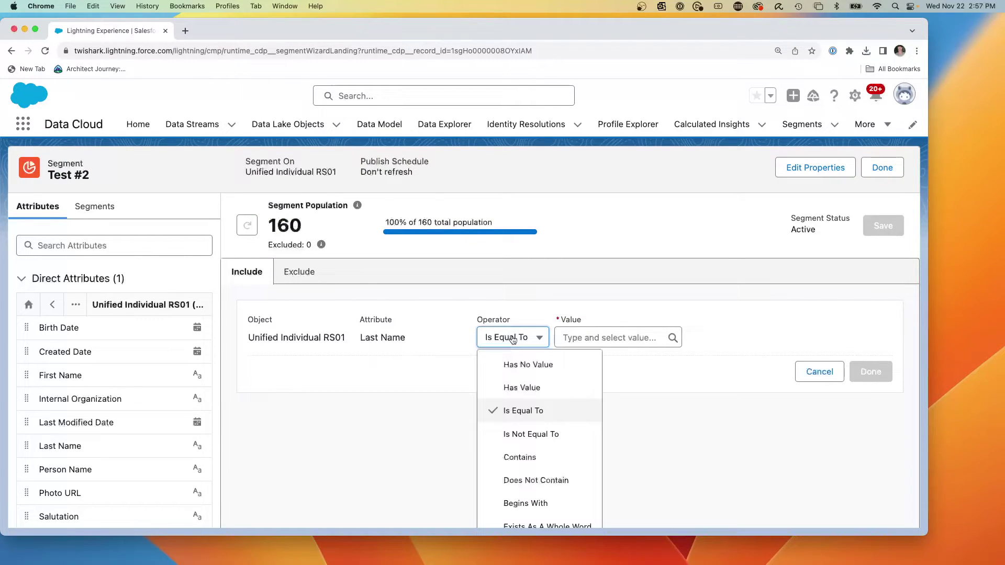
click(530, 437)
click(622, 338)
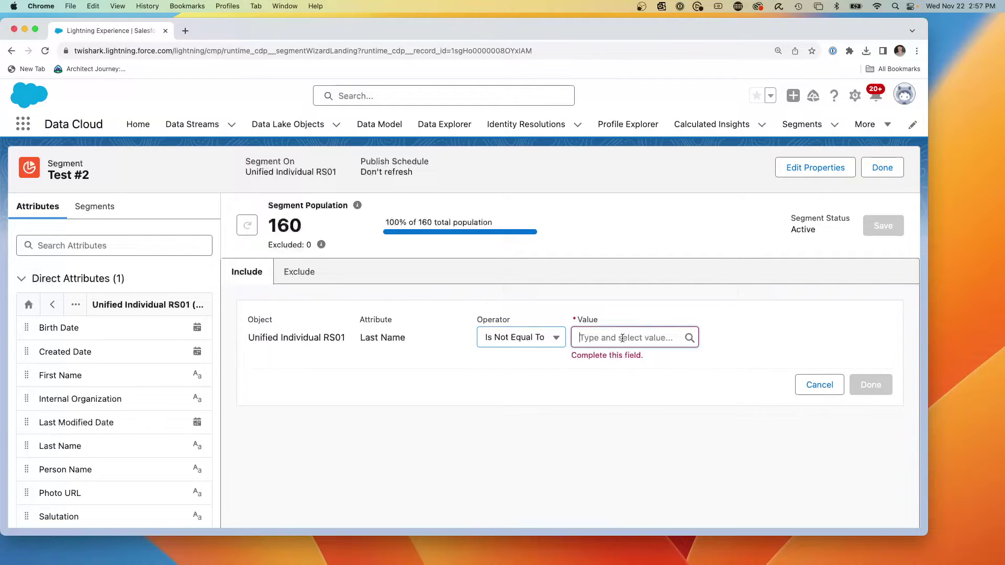
text(NLN)
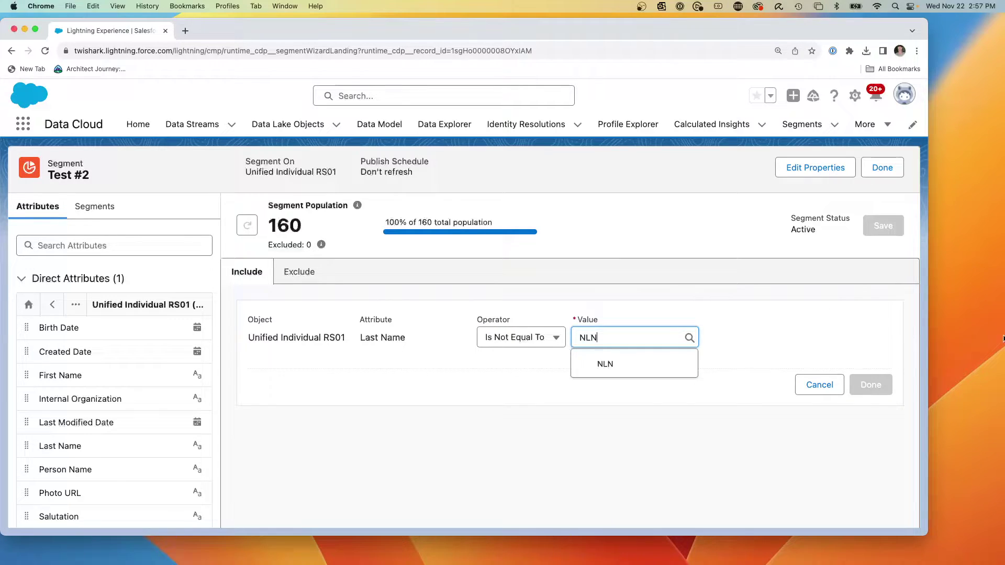
key(Tab)
click(654, 337)
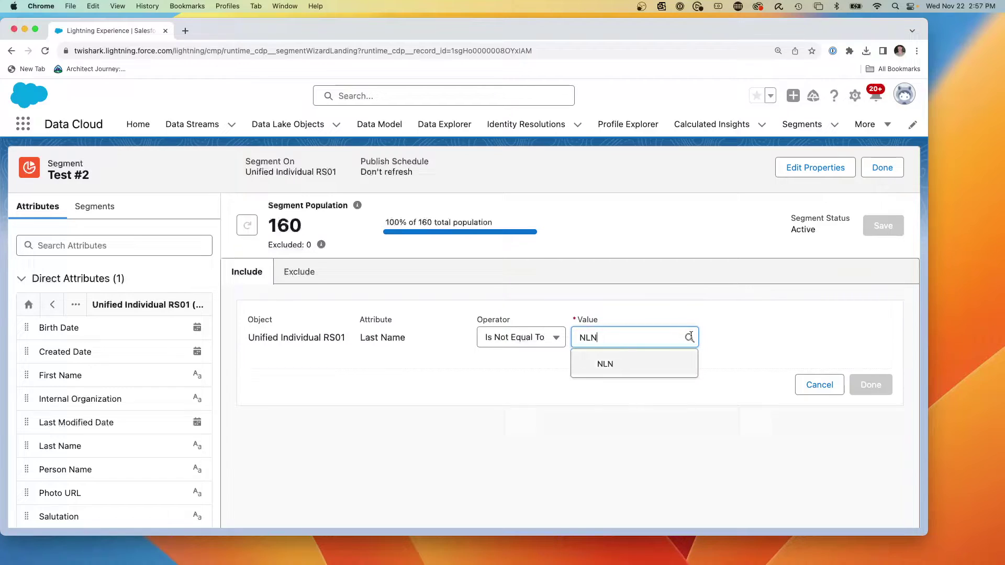
click(602, 366)
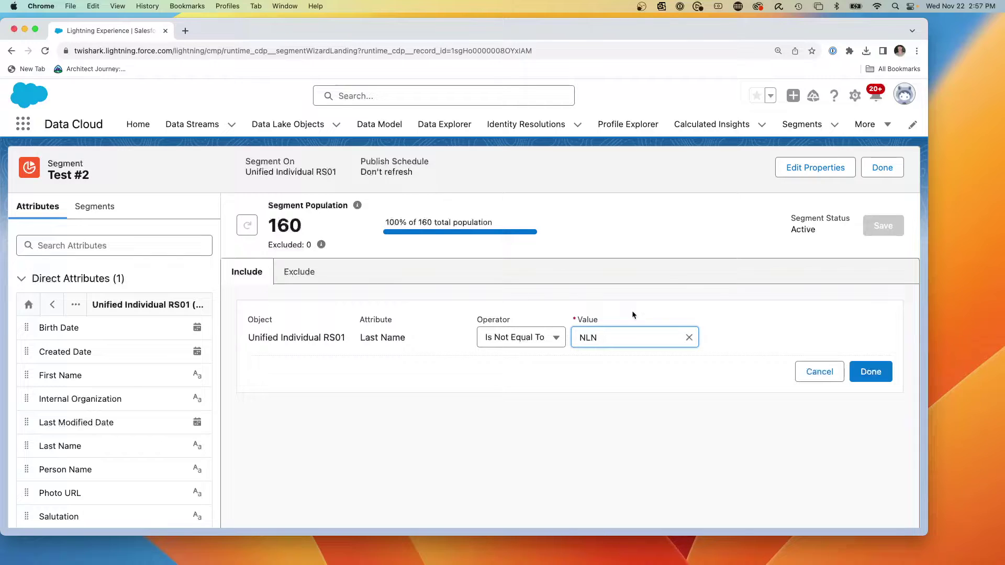
click(871, 371)
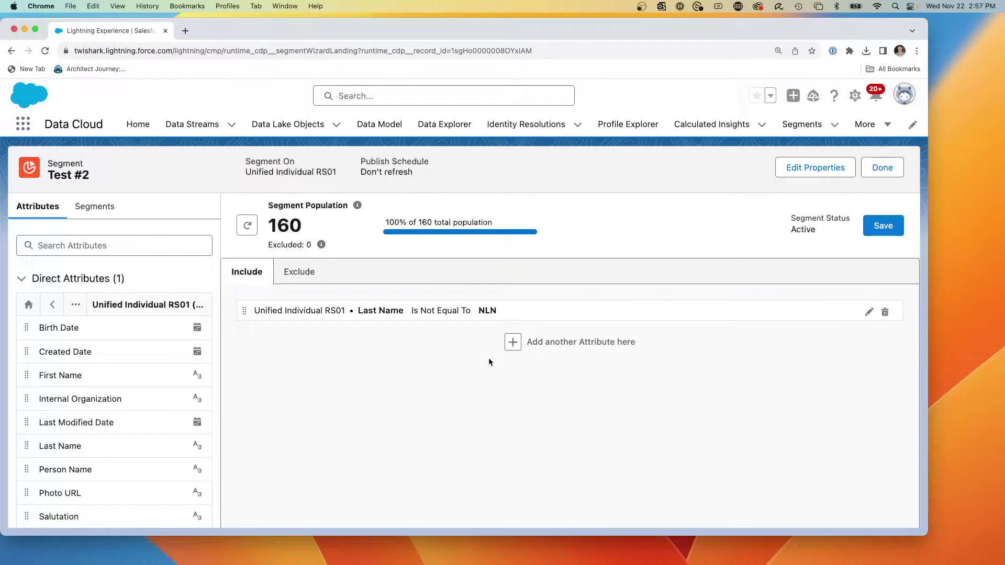
Step: Exclude individuals whose First Name Begins With A, then save the segment
click(301, 273)
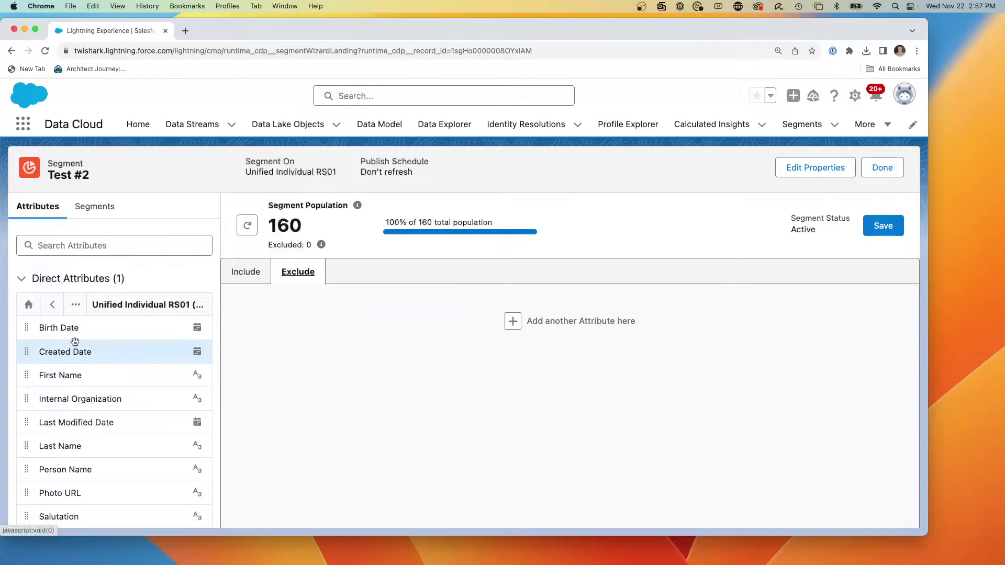
drag(63, 375, 553, 332)
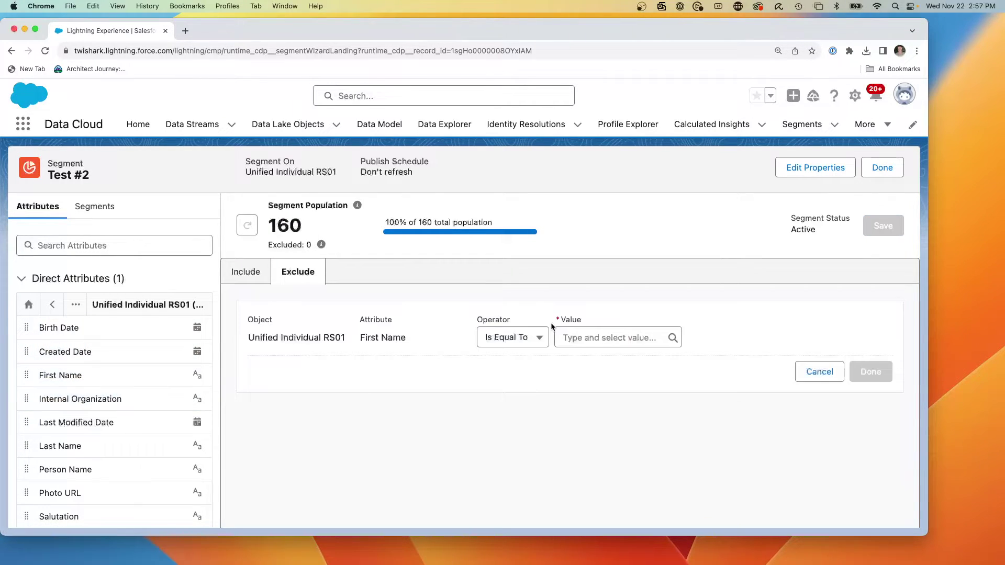
click(528, 341)
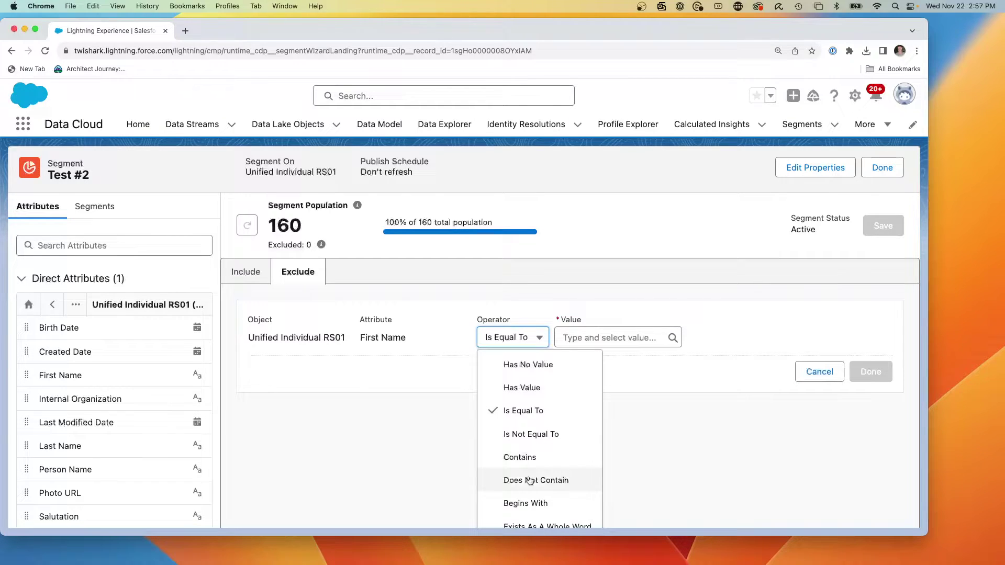
click(527, 500)
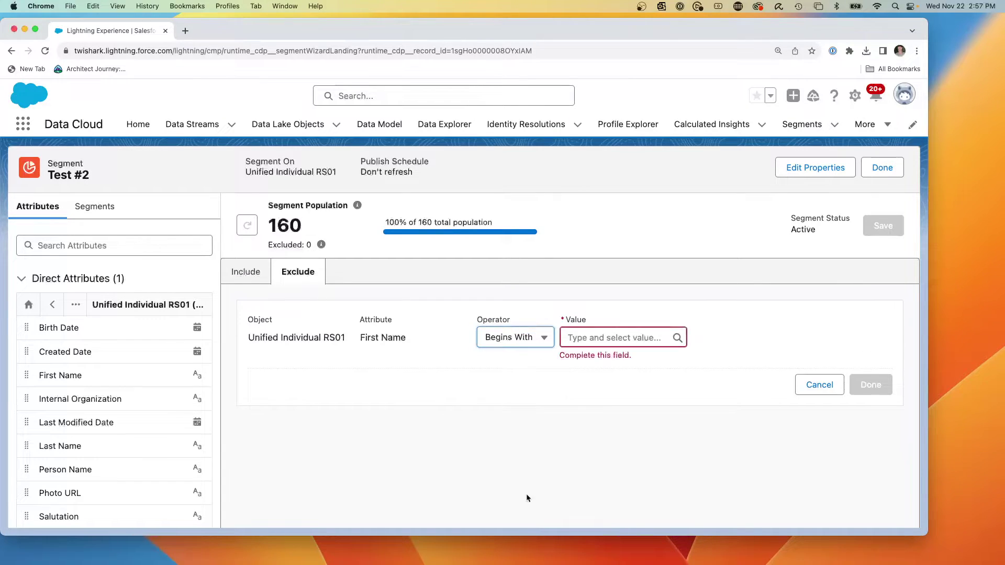
click(598, 335)
text(A)
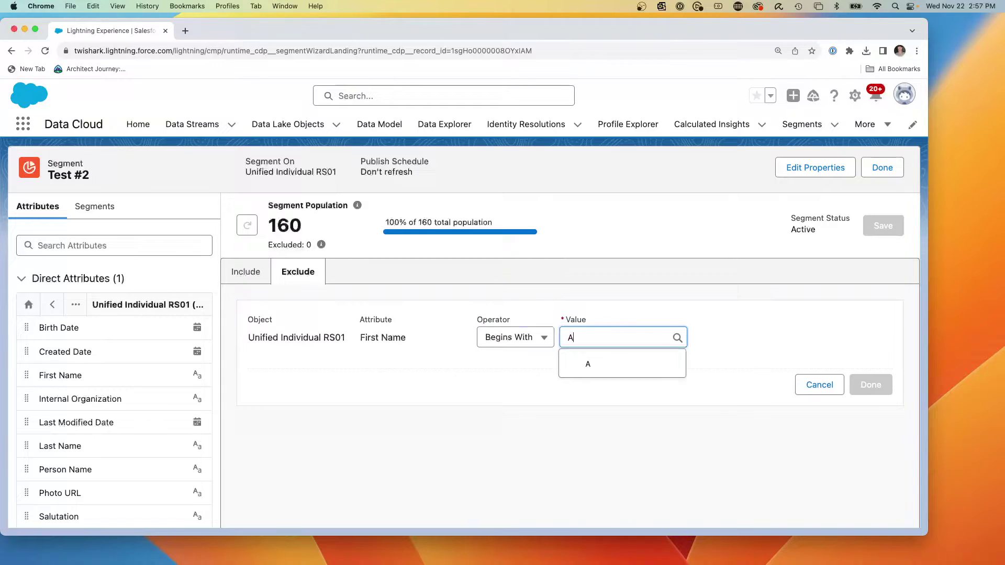
click(753, 331)
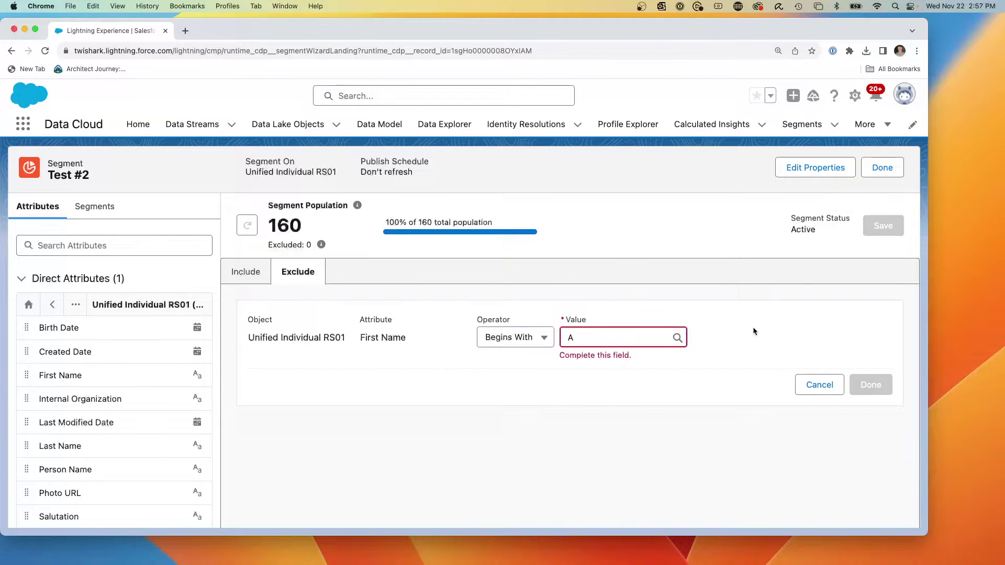
click(679, 337)
click(627, 362)
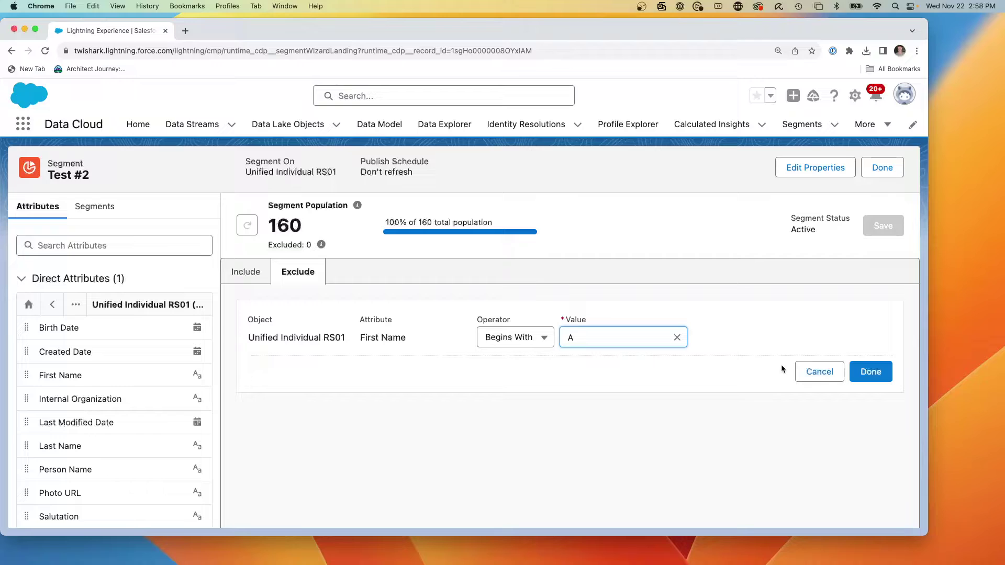
click(869, 374)
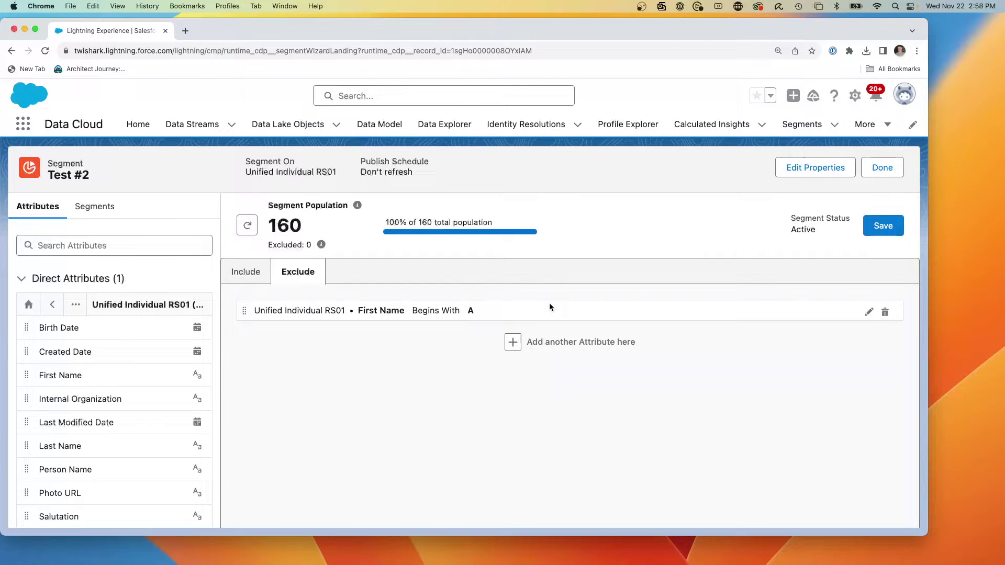
click(885, 225)
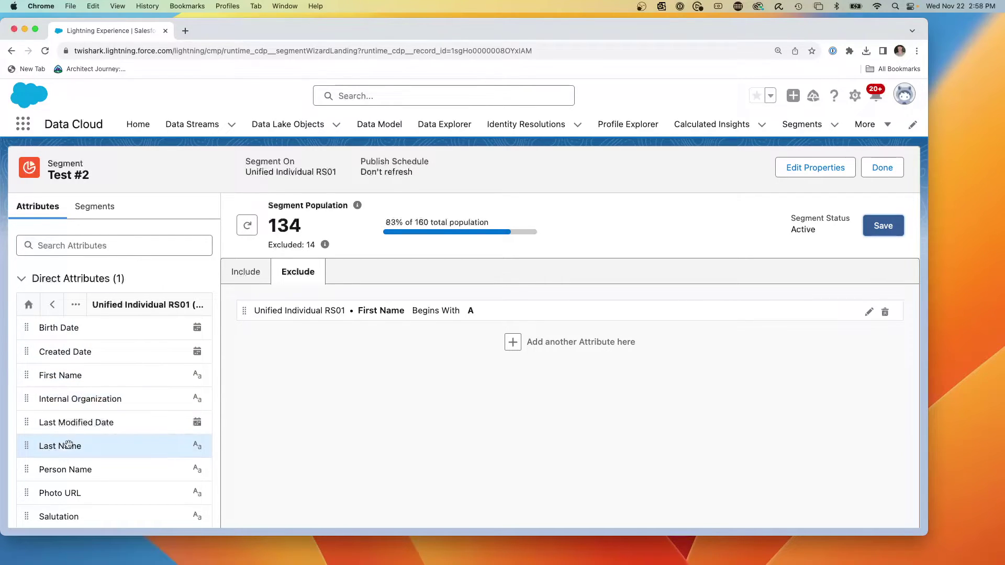
Step: Add a Last Name Begins With A exclusion alongside the First Name rule
drag(74, 445, 456, 348)
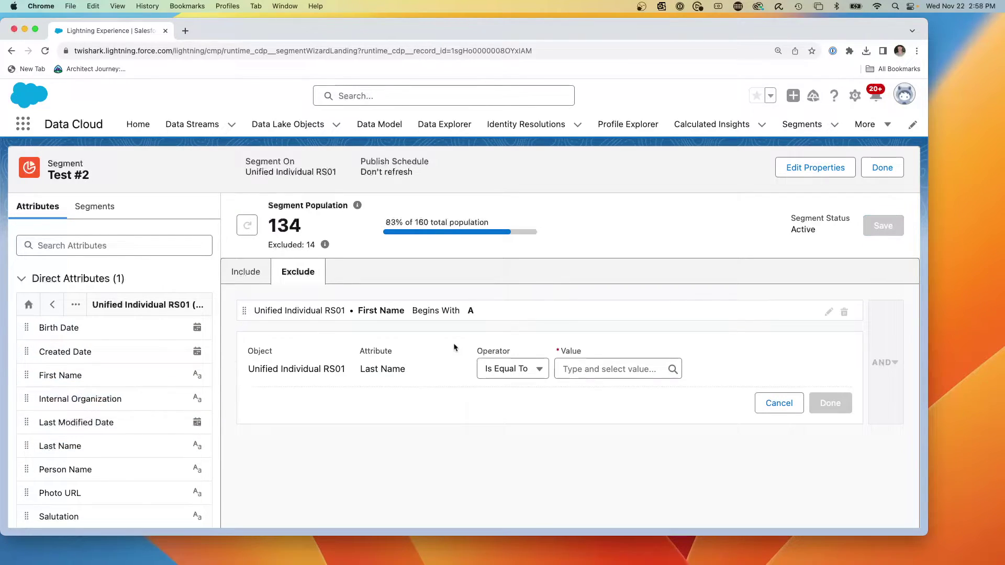
click(515, 369)
scroll(545, 450, down, 5)
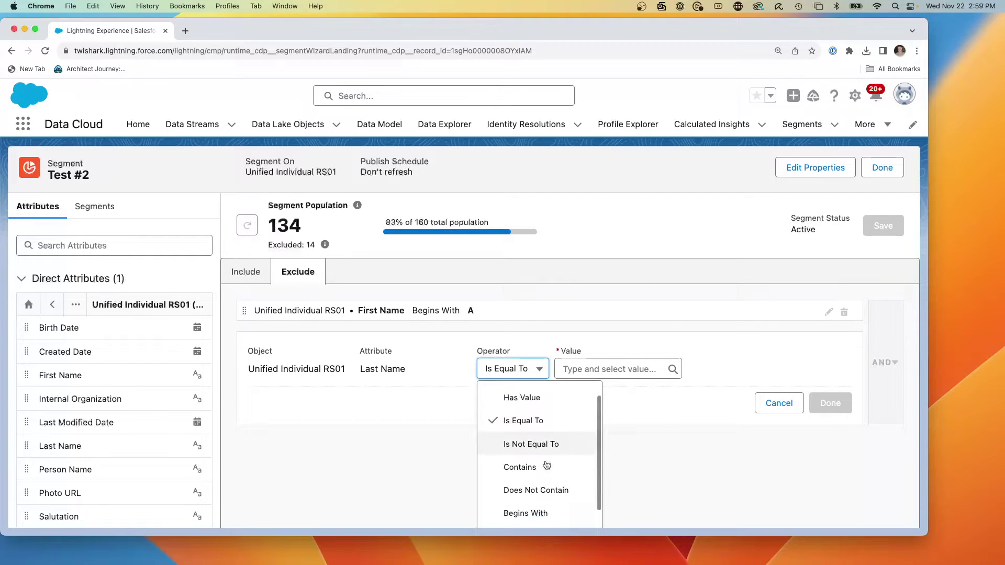
scroll(548, 453, down, 5)
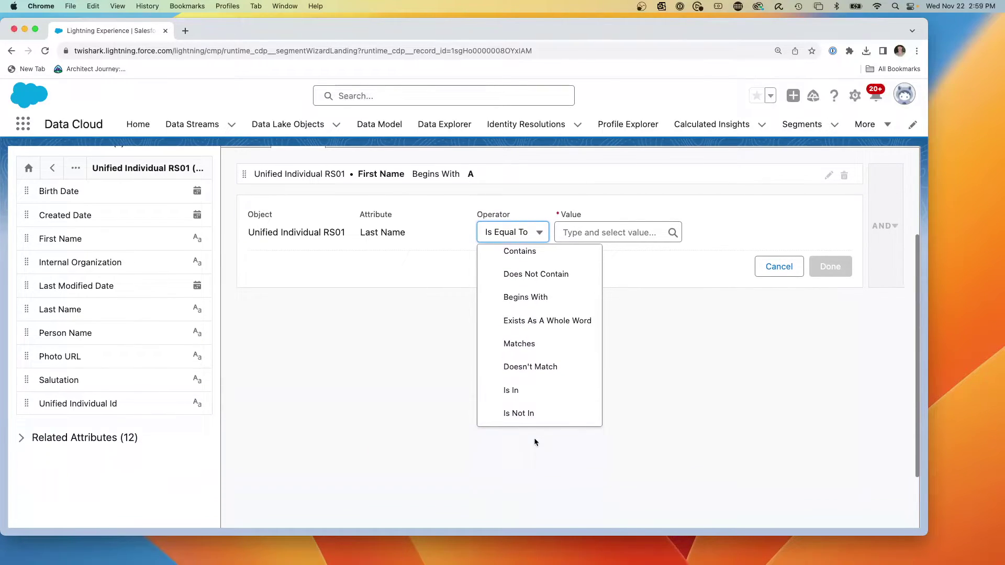
scroll(533, 346, up, 1)
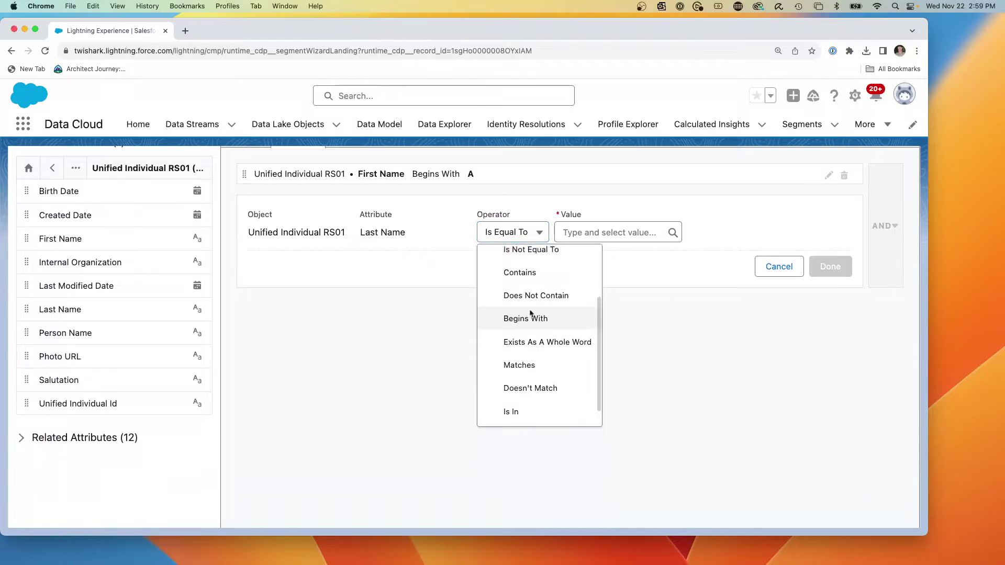
click(530, 314)
click(580, 234)
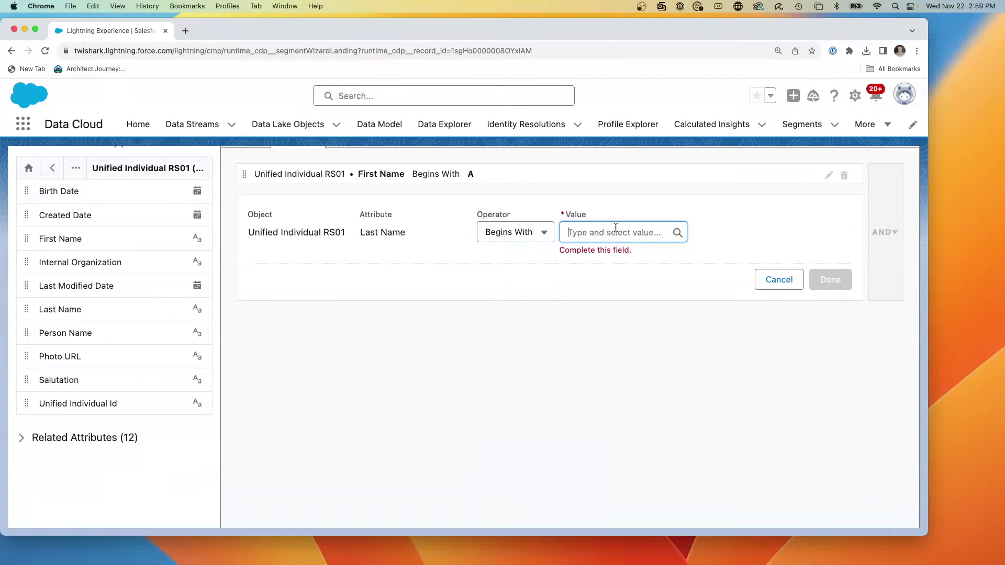
text(A)
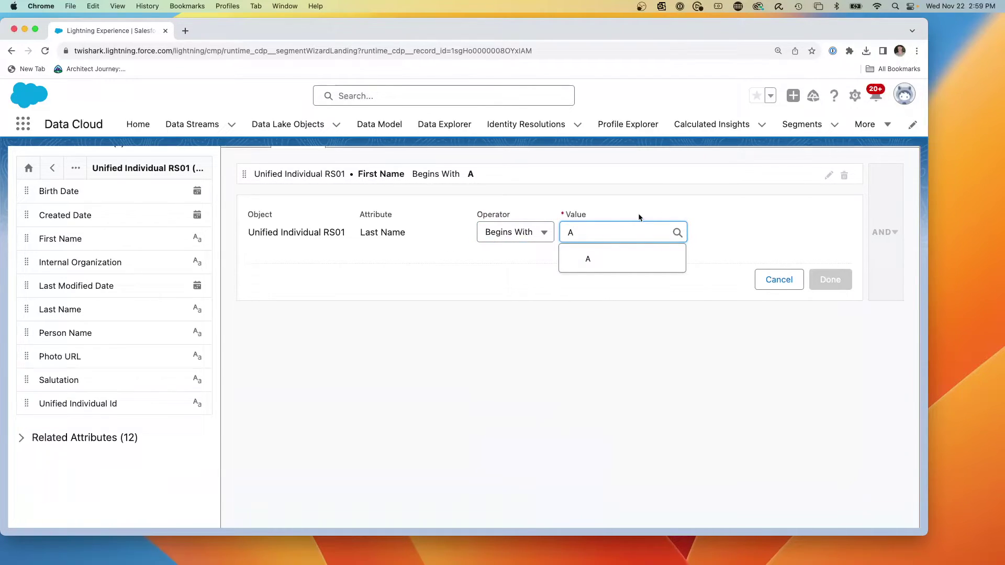
key(Tab)
click(679, 231)
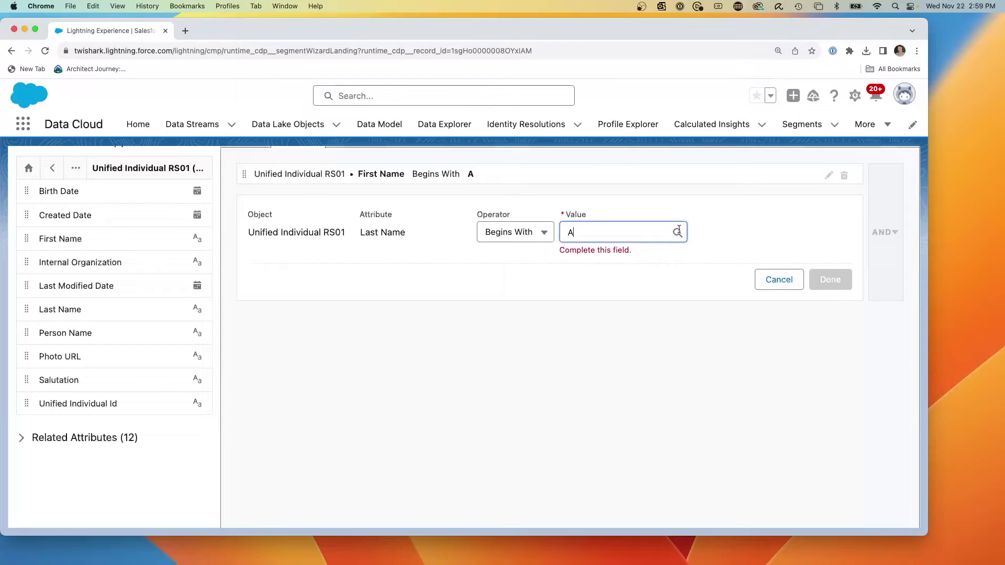
click(630, 256)
click(824, 267)
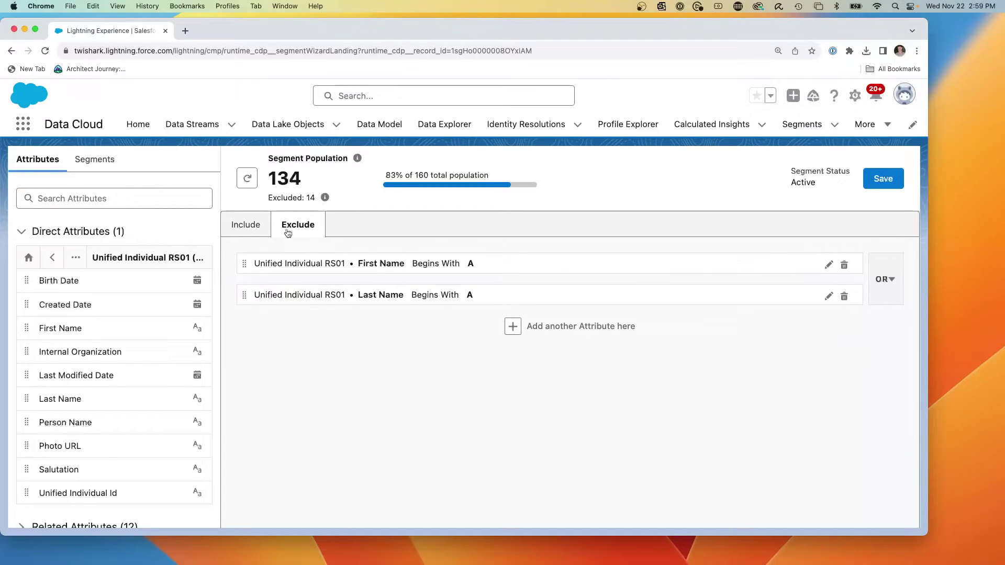
Step: Save Test #2 with both exclusions and publish it now
click(883, 178)
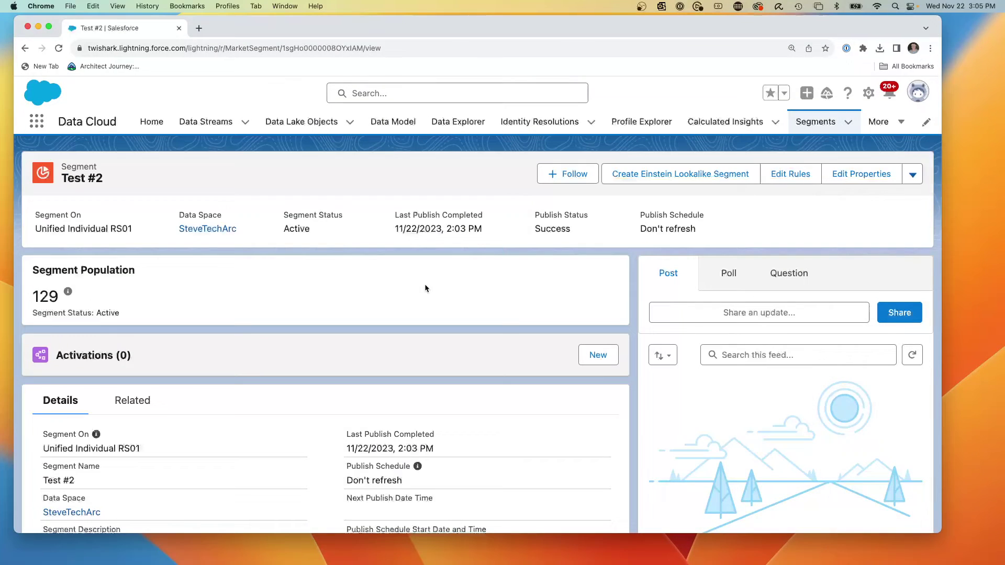
click(915, 174)
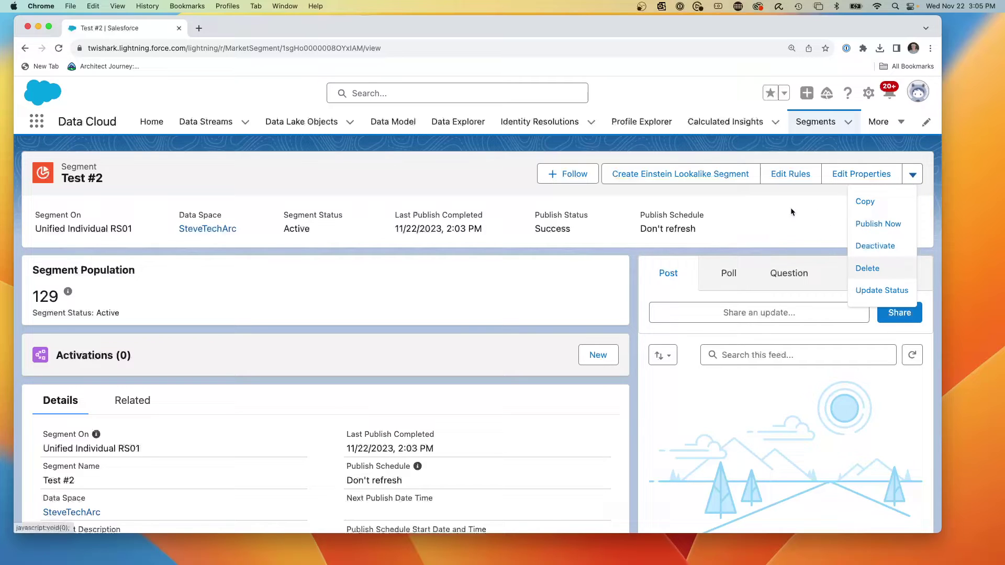
click(291, 187)
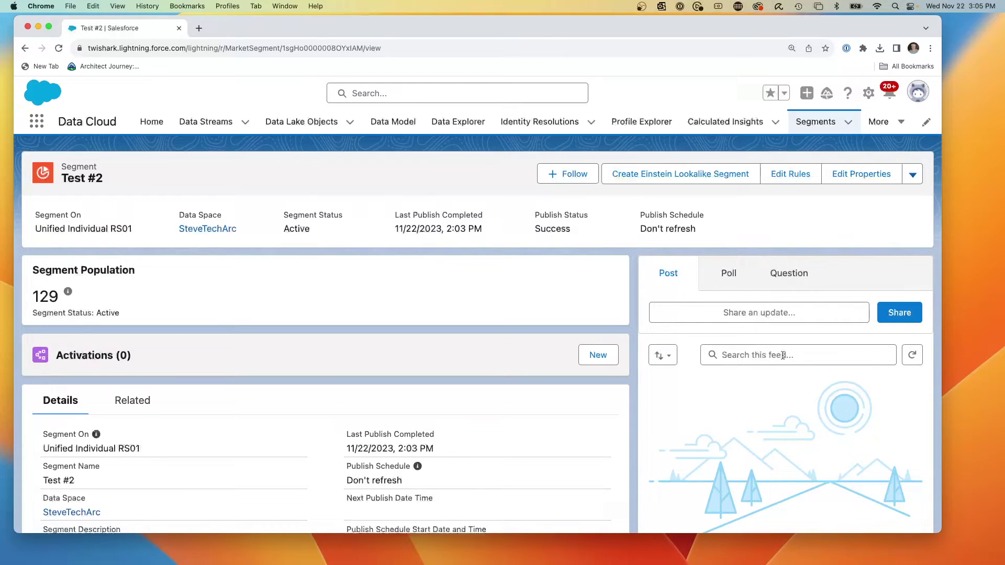
Step: Scroll through the Test #2 segment record's Details
scroll(387, 353, down, 2)
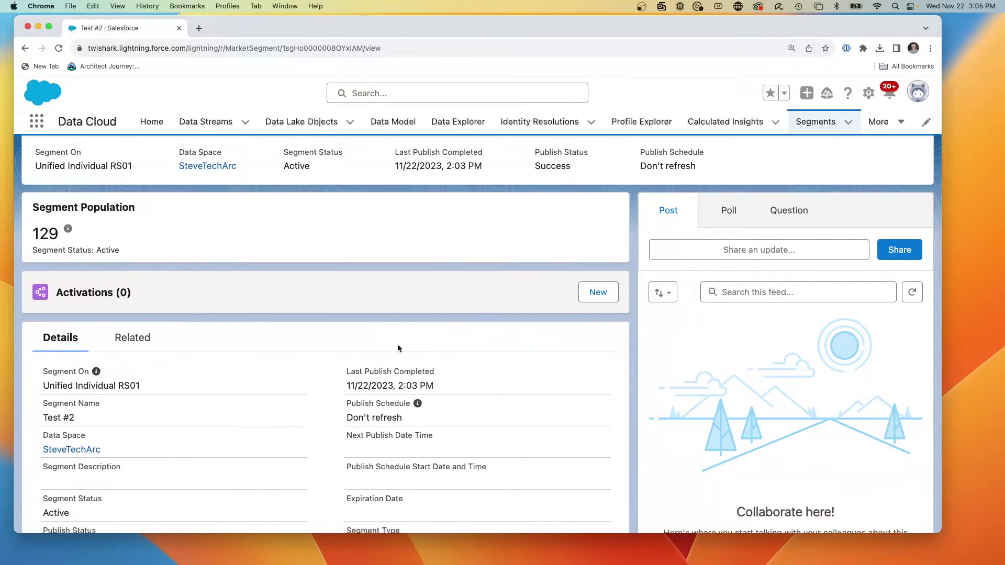
scroll(398, 348, up, 2)
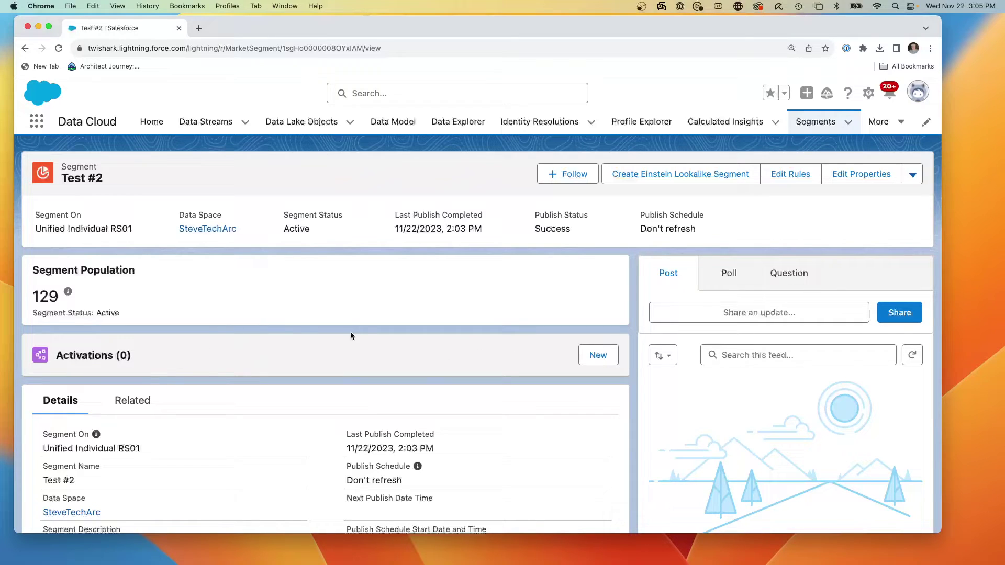
scroll(489, 356, down, 1)
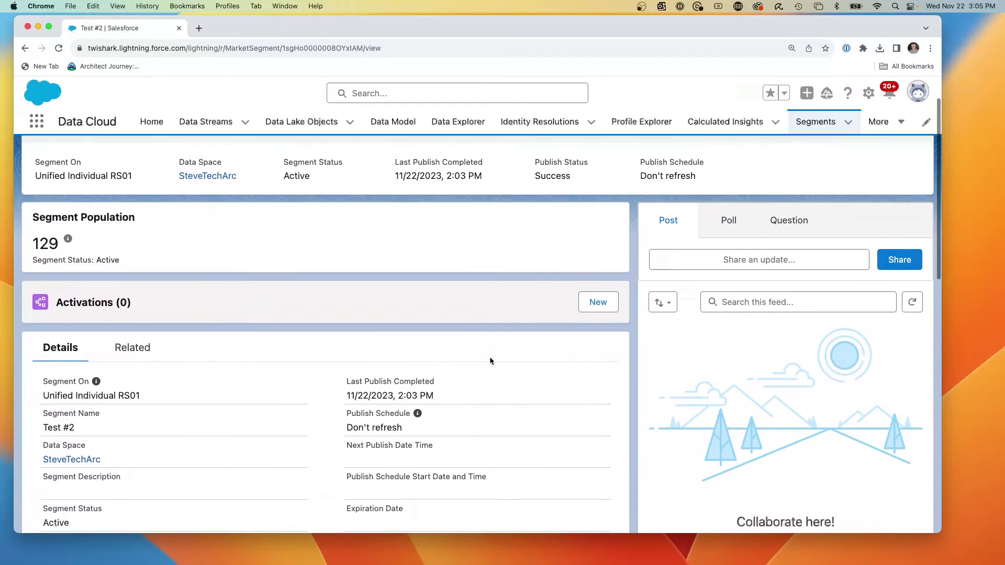
scroll(205, 320, down, 3)
scroll(205, 320, down, 10)
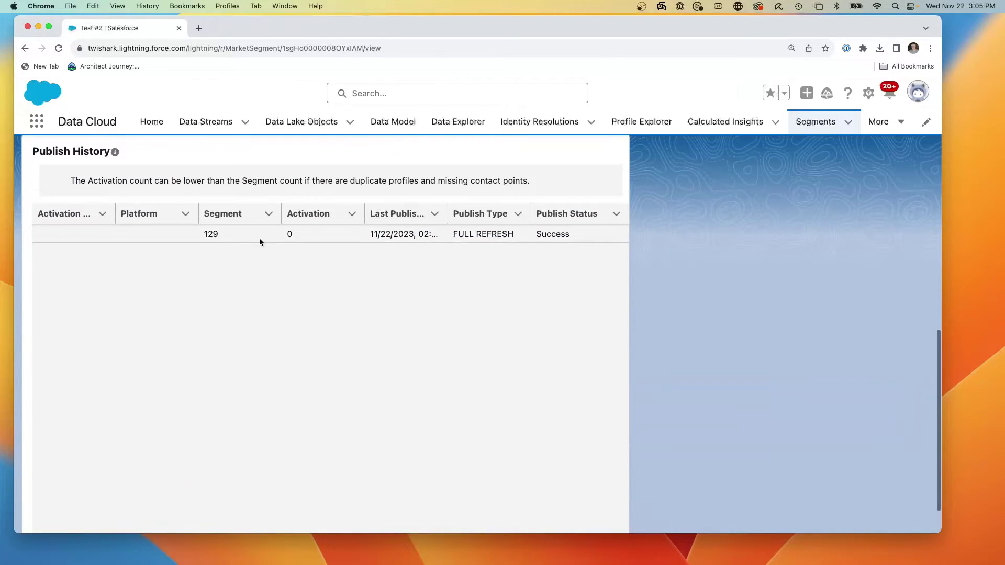
scroll(260, 238, up, 1)
scroll(460, 242, up, 5)
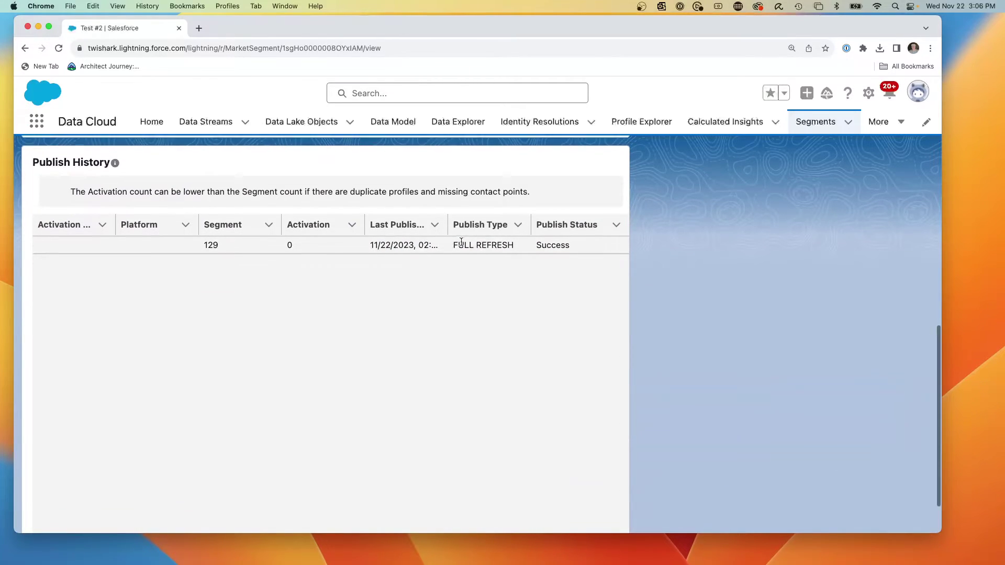
scroll(451, 316, up, 8)
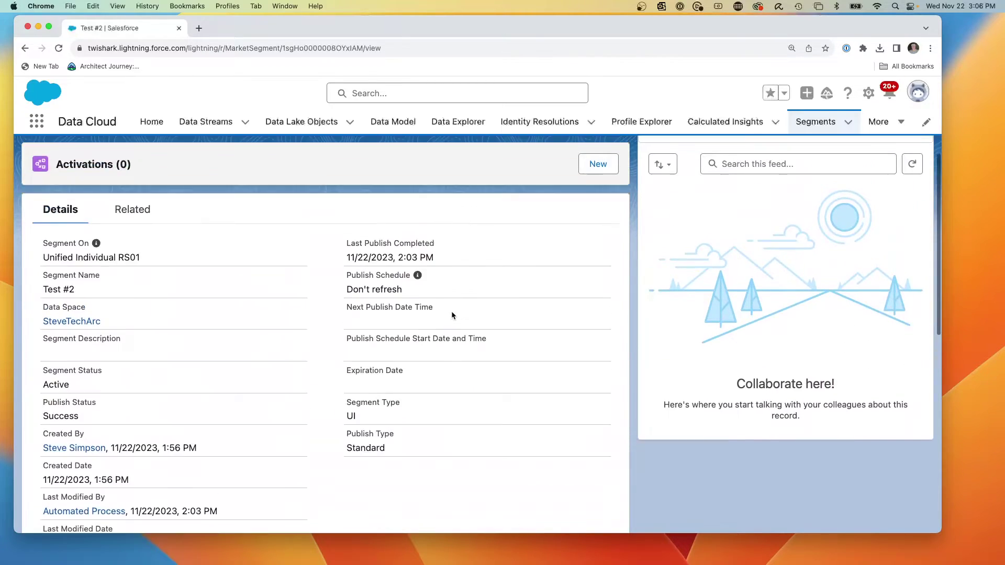
Step: Review the Related publish history: FULL REFRESH, 129 members, status Success
click(119, 388)
scroll(313, 364, down, 3)
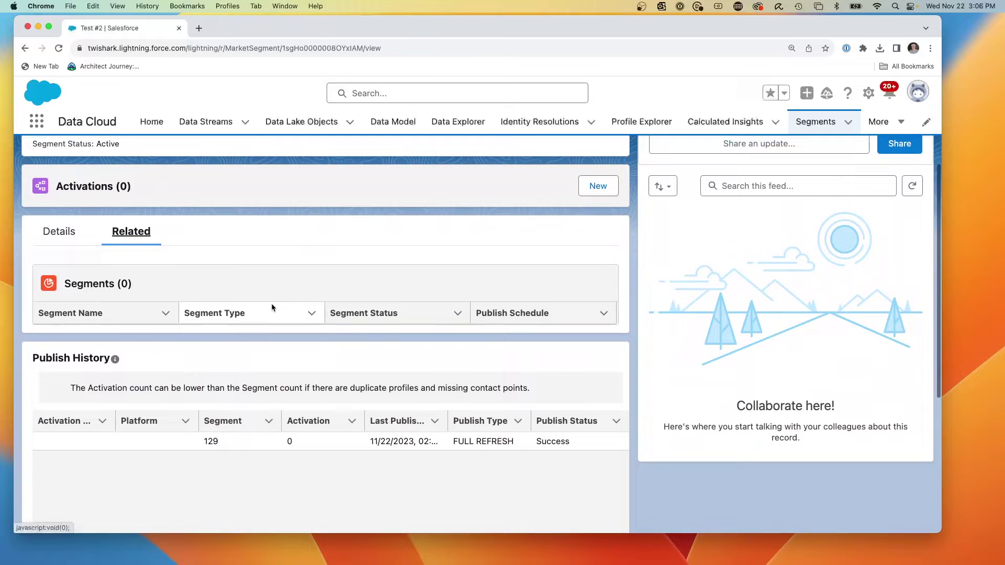
scroll(272, 305, down, 1)
scroll(254, 298, up, 4)
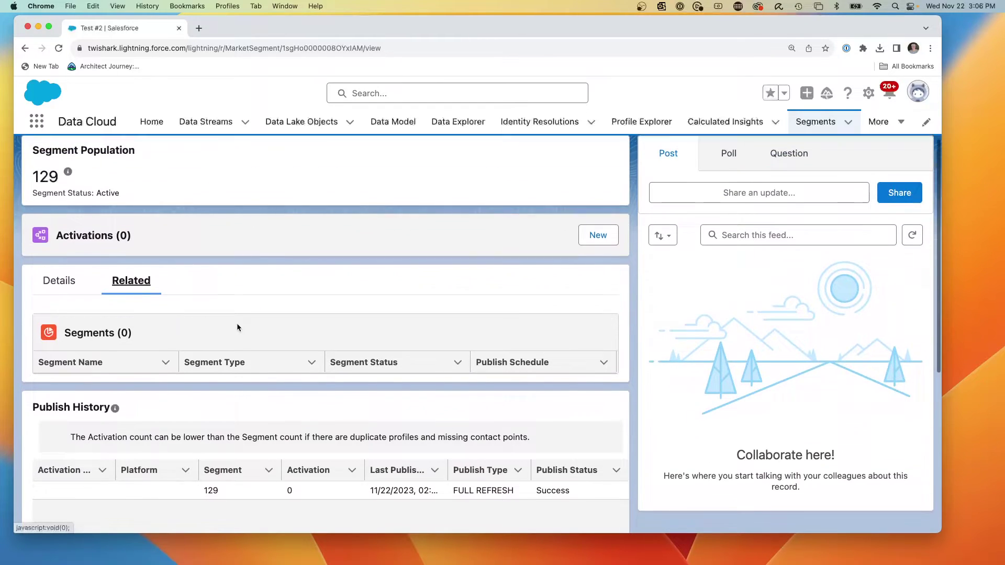
scroll(593, 310, up, 1)
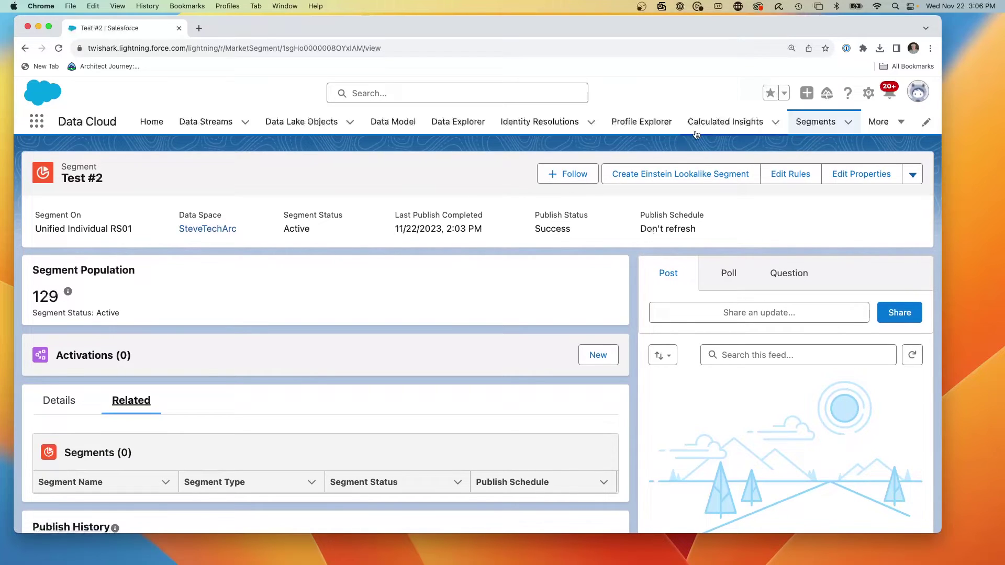
Step: In Data Explorer, load the Data Model Object 'Unified Individual RS01 - Latest' from the working data space
click(452, 123)
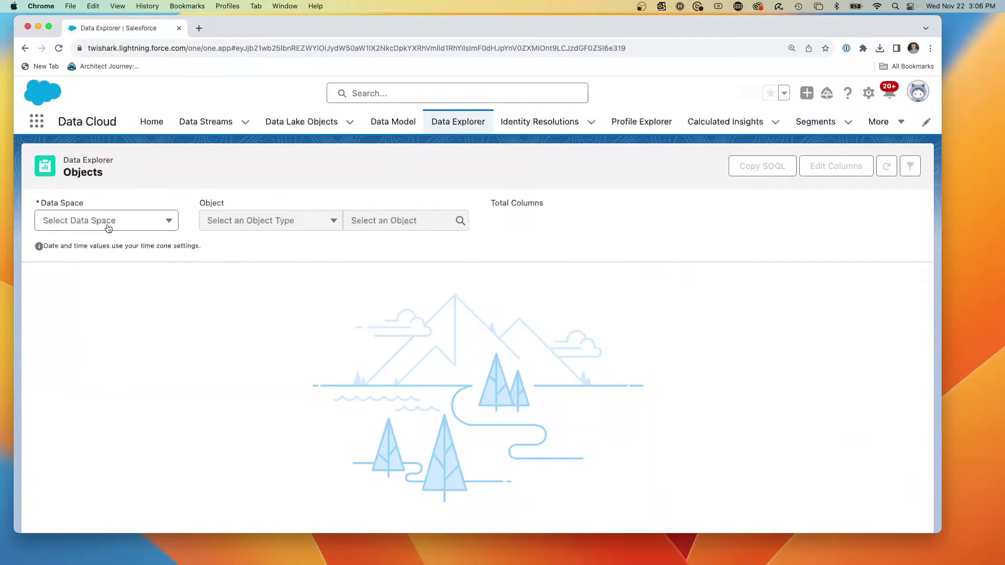
click(103, 222)
click(90, 270)
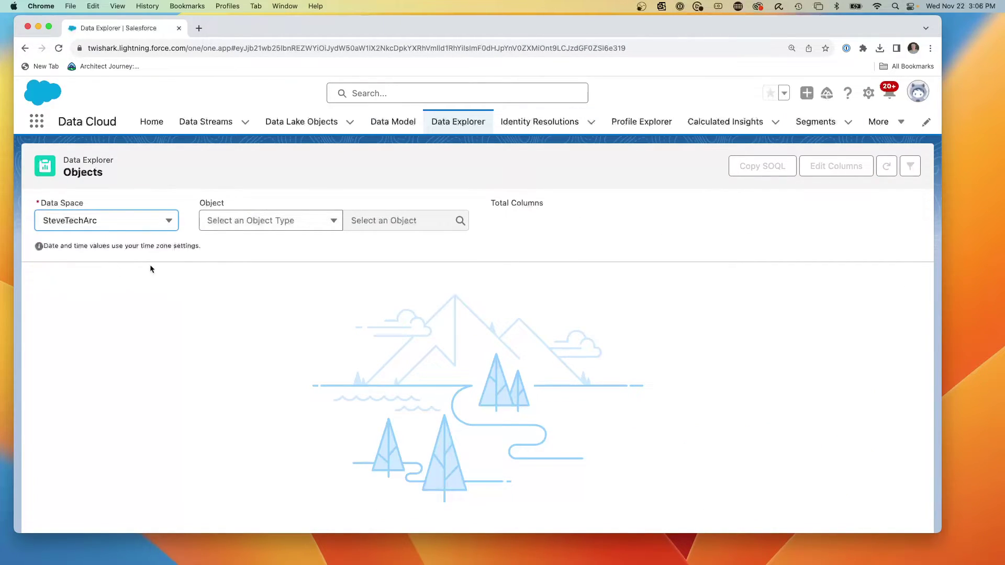
click(259, 224)
click(258, 279)
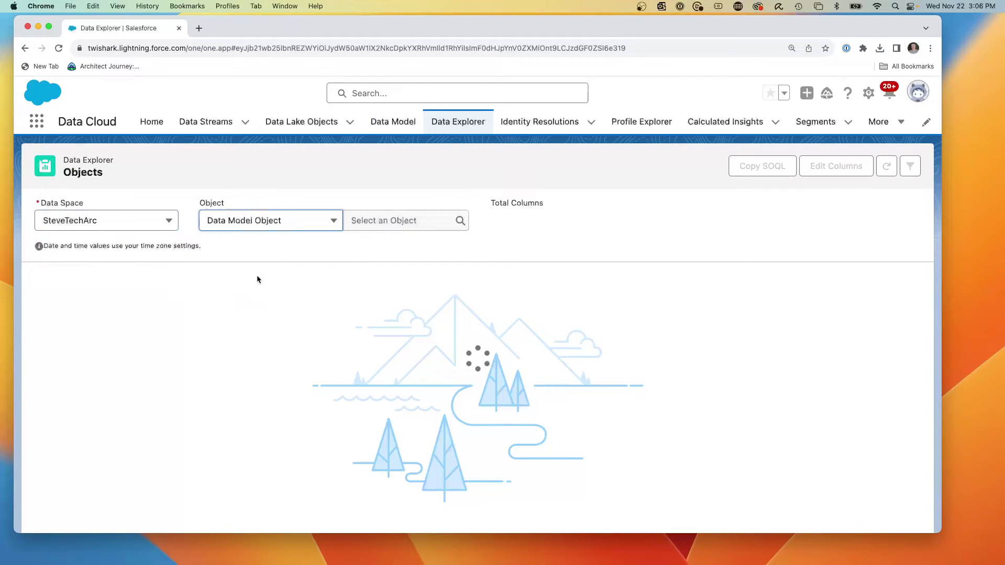
click(383, 224)
scroll(438, 350, down, 5)
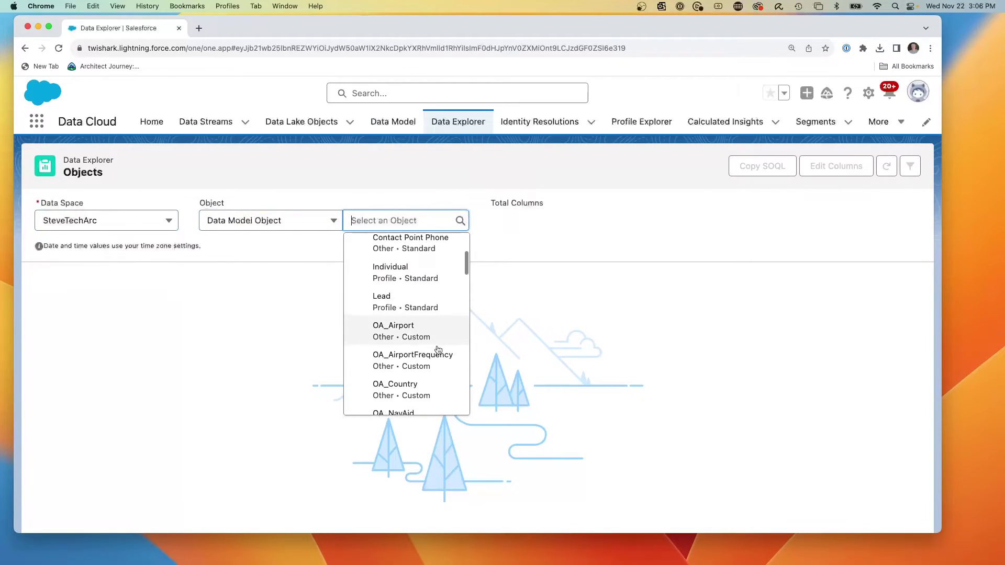
scroll(438, 350, down, 5)
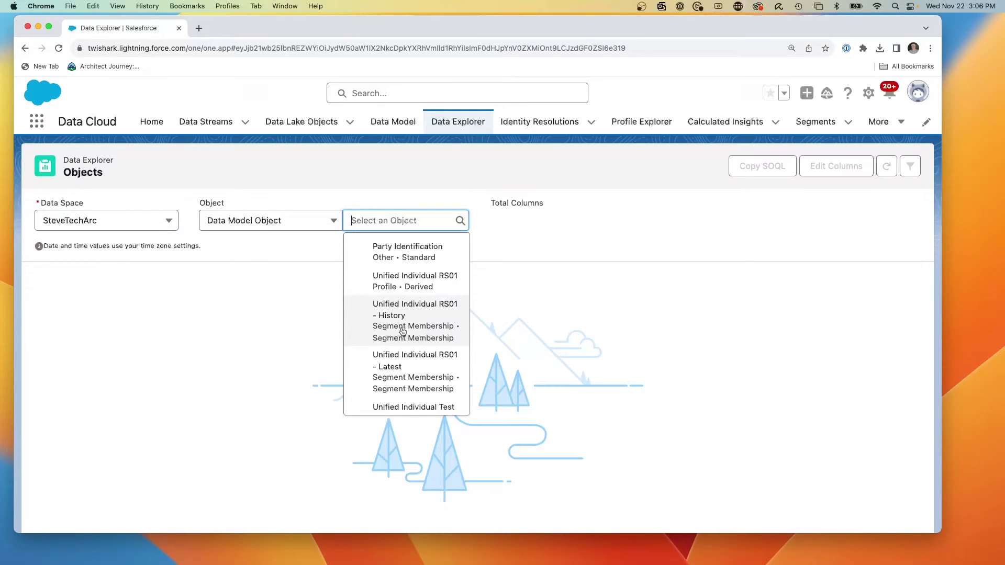
click(392, 373)
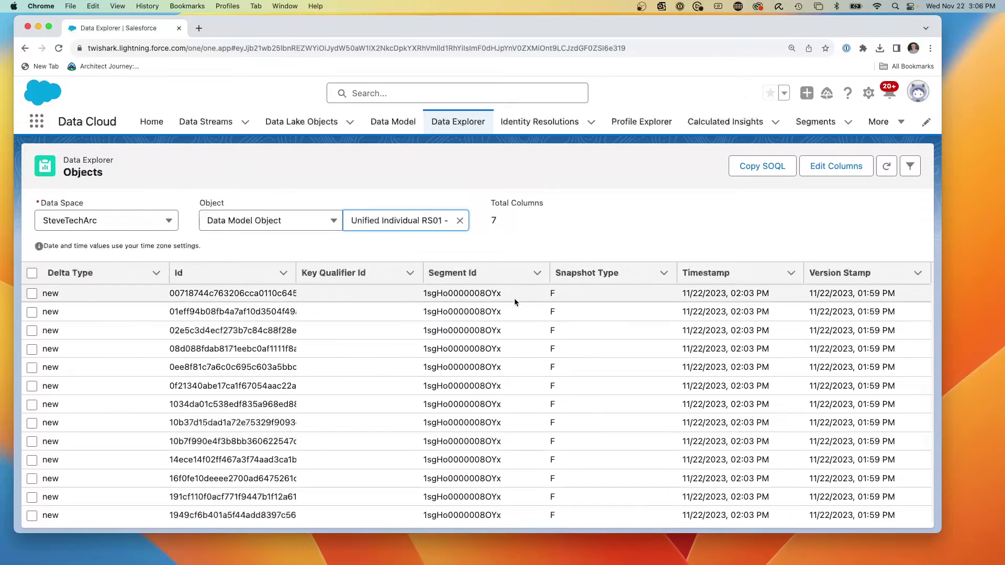
scroll(329, 406, down, 5)
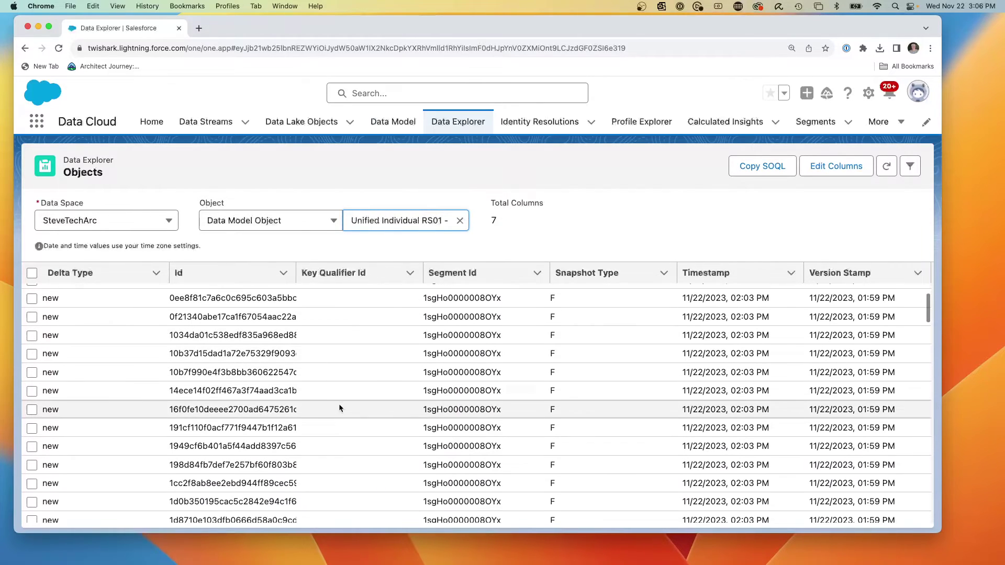
scroll(329, 378, up, 5)
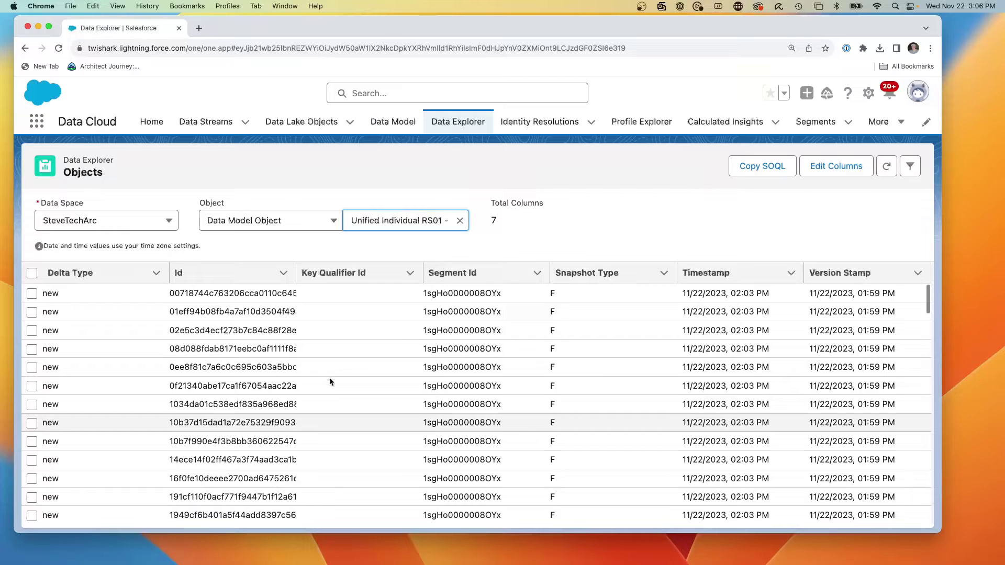